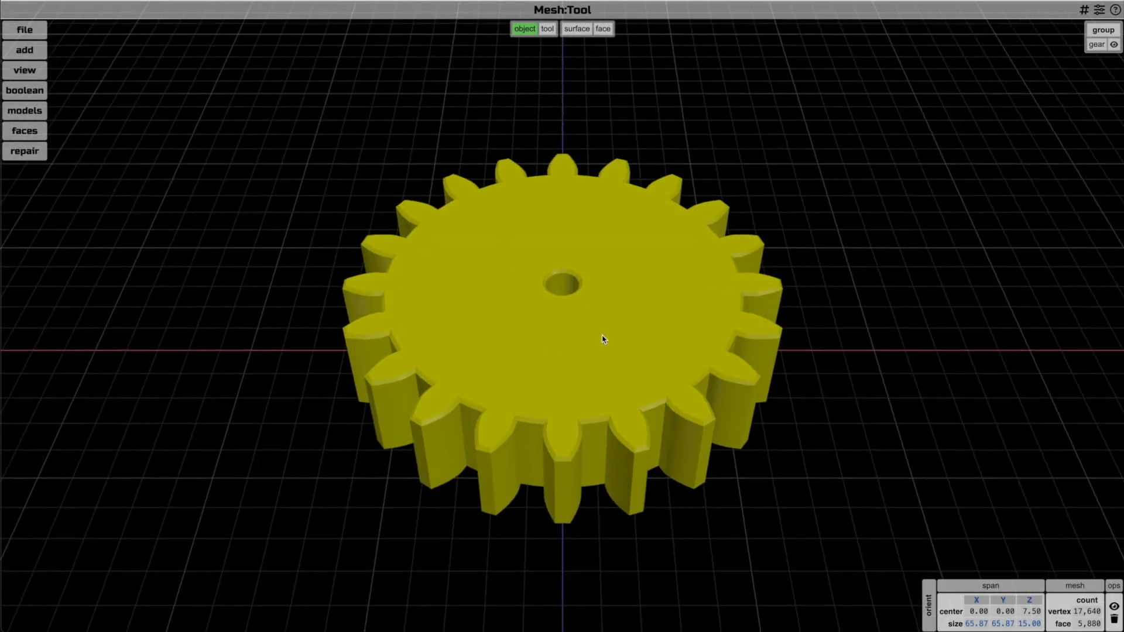
Delete the existing gear from the workspace
left_click(605, 339)
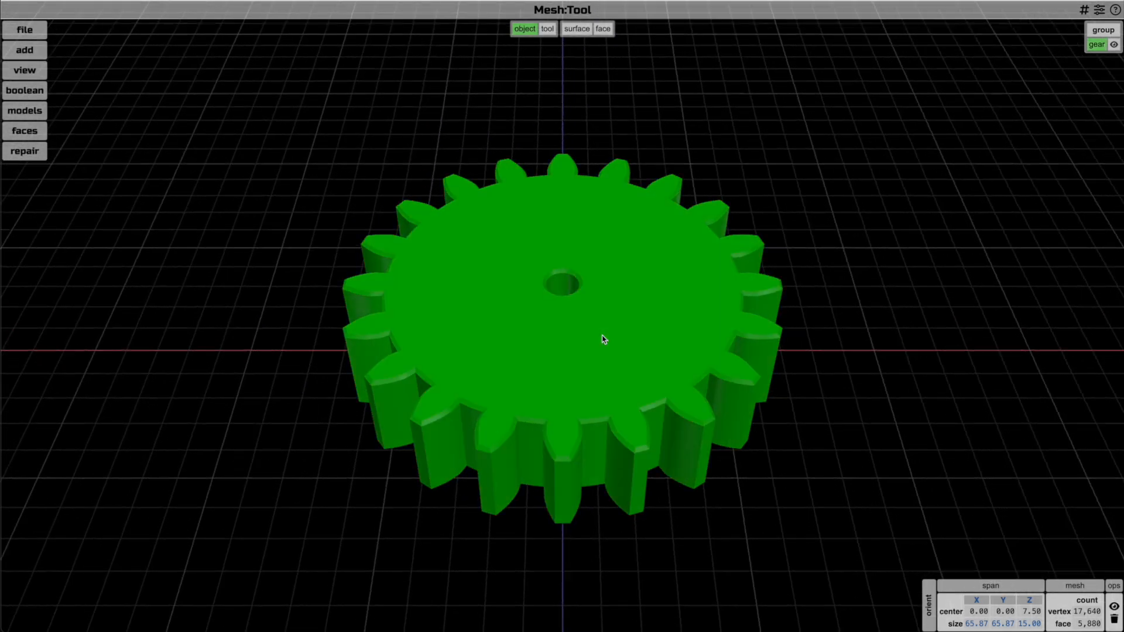
key("Delete")
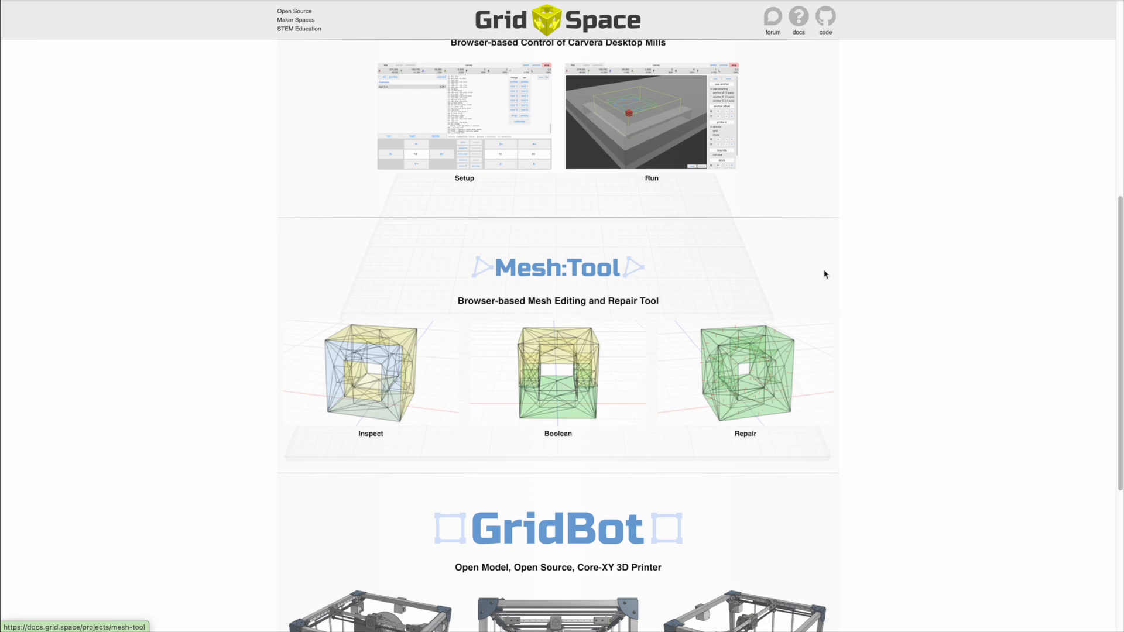
Open Mesh:Tool from the Grid.Space projects page
scroll(824, 276, "up", 8)
scroll(689, 353, "down", 6)
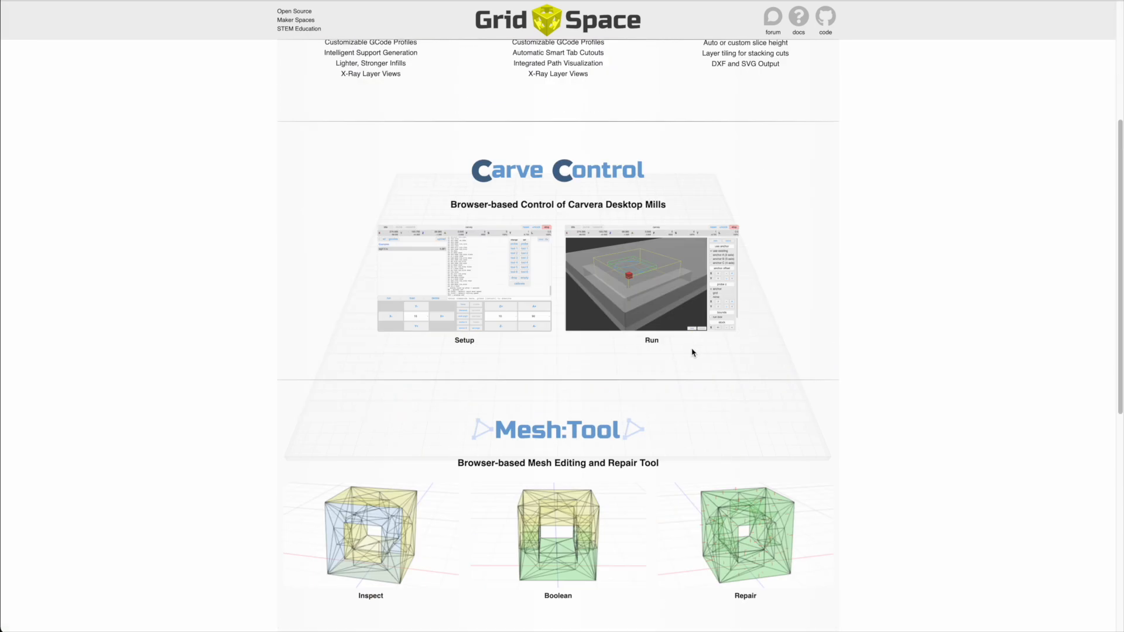
left_click(536, 316)
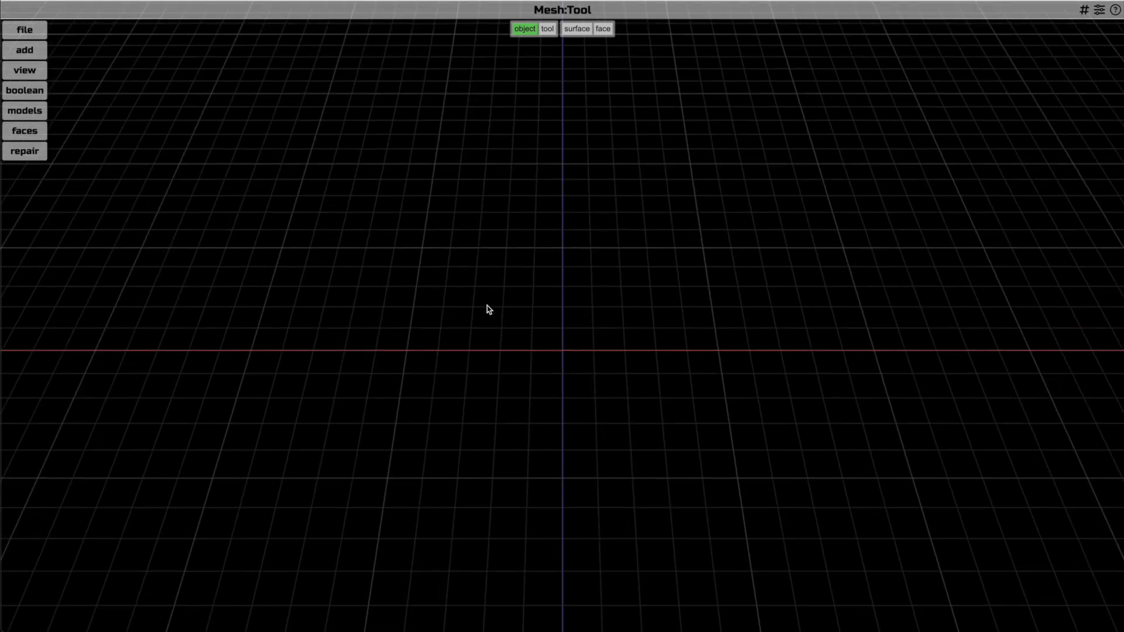
Generate a gear with 20 teeth, shaft diameter 5, z height 15, no chamfer, module 3 and pressure angle 20
mouse_move(34, 57)
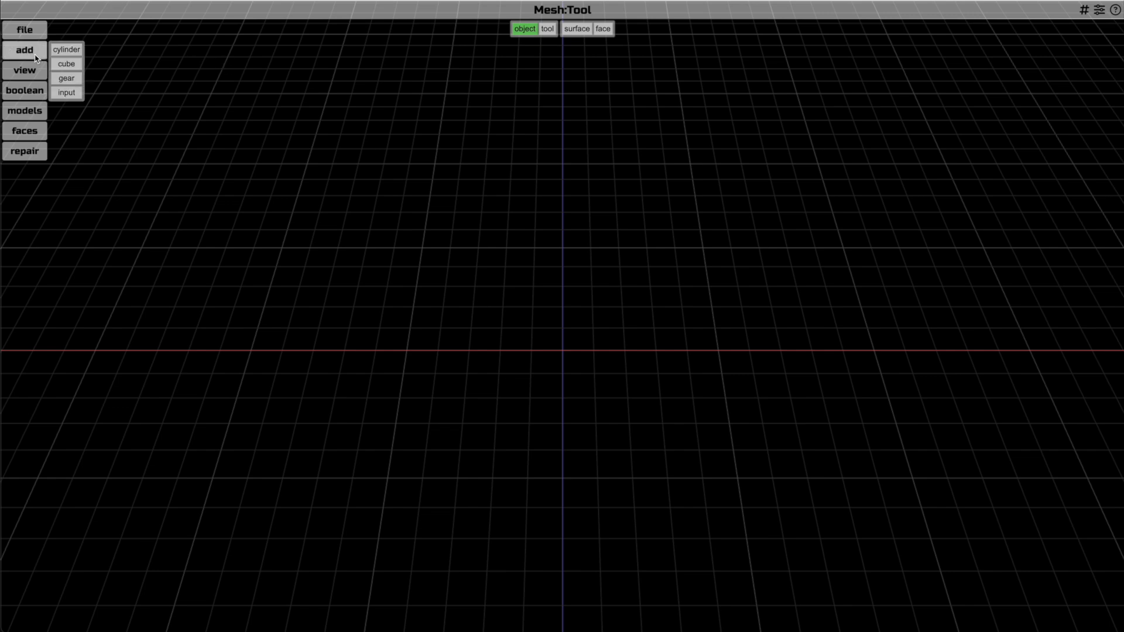
left_click(71, 79)
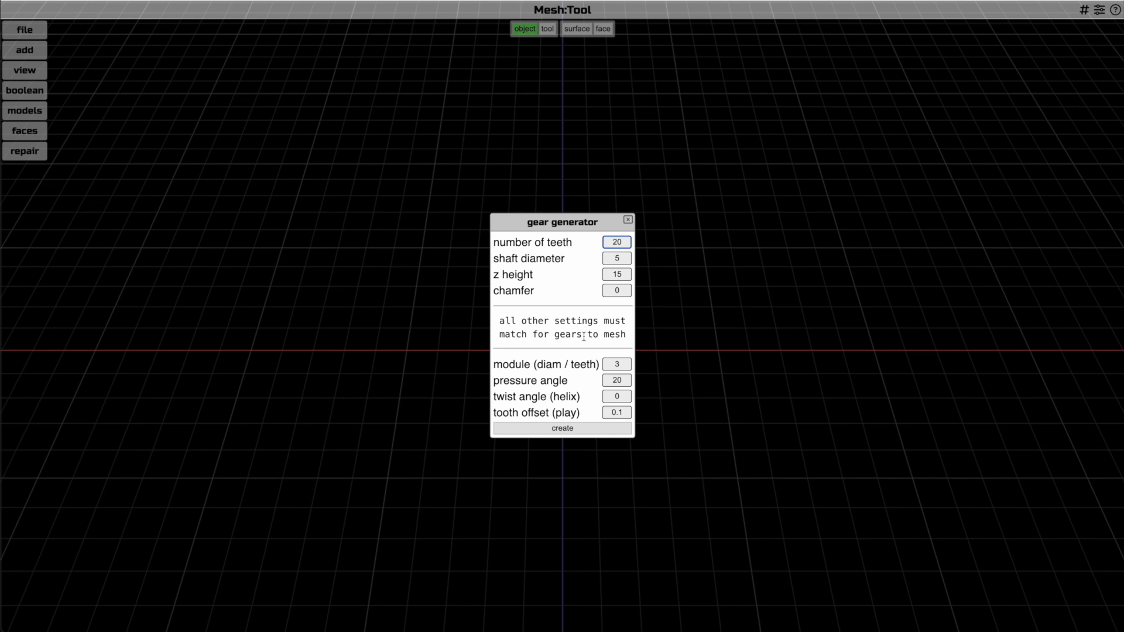
left_click(593, 430)
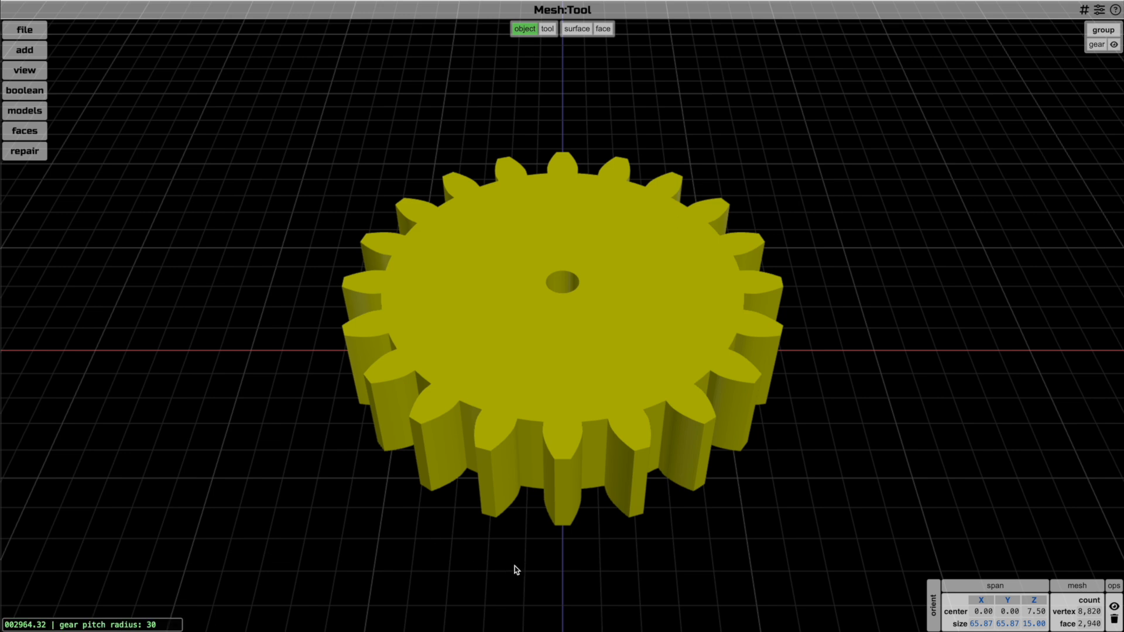
scroll(515, 570, "down", 2)
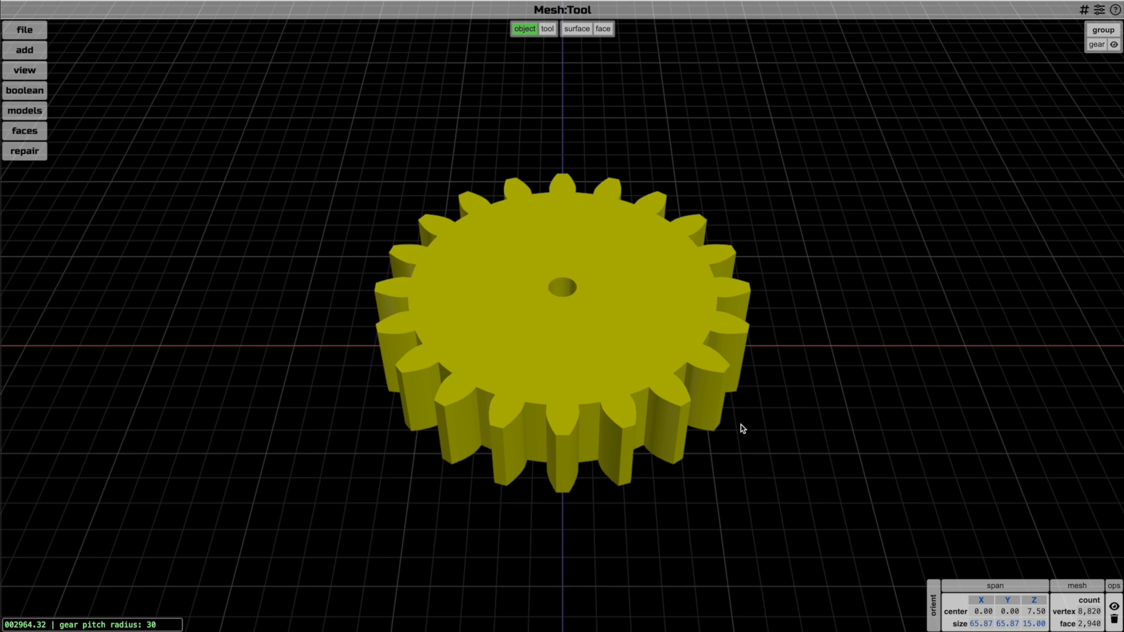
Generate a second gear with 10 teeth, keeping every other gear setting the same as the first
key("t")
right_click_drag(816, 420, 648, 427)
scroll(733, 428, "up", 3)
scroll(647, 430, "up", 2)
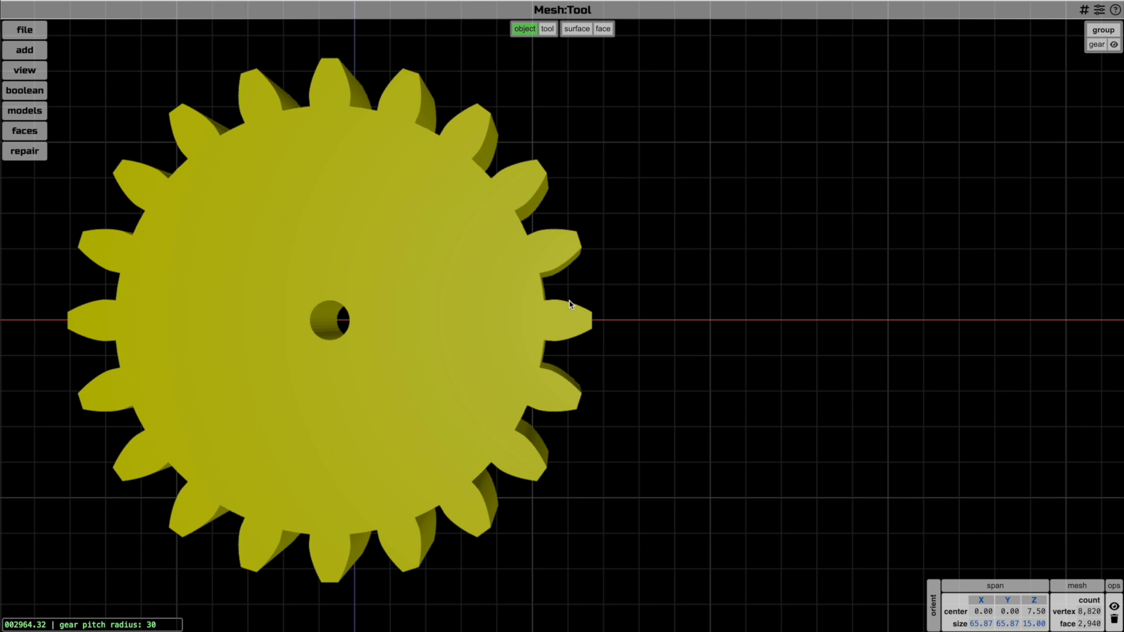
scroll(548, 427, "down", 5)
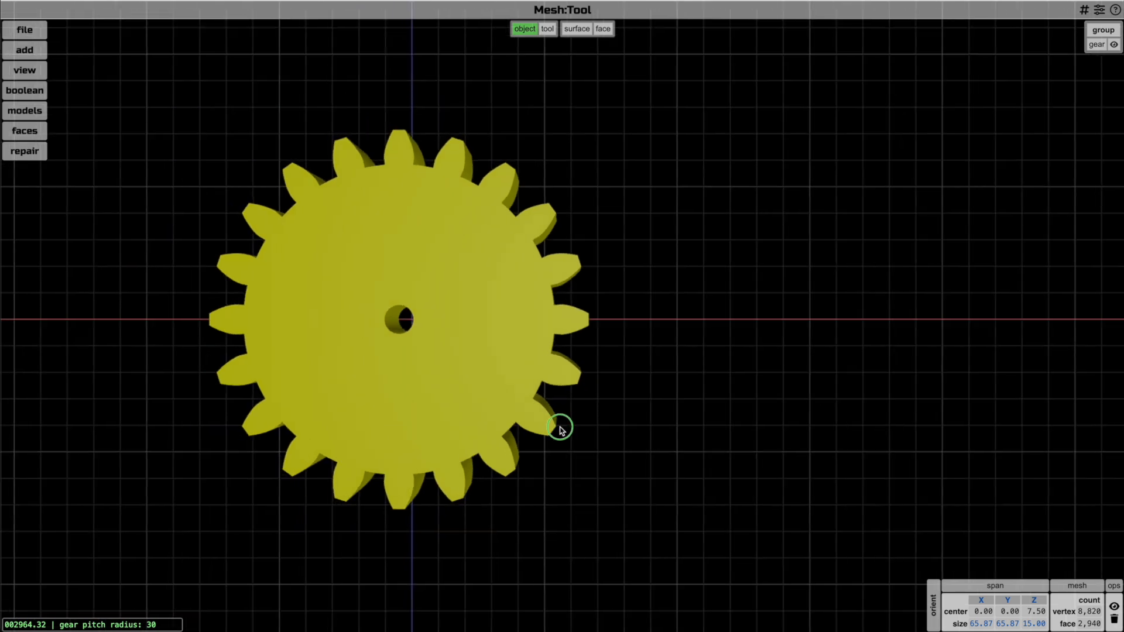
right_click_drag(554, 427, 687, 436)
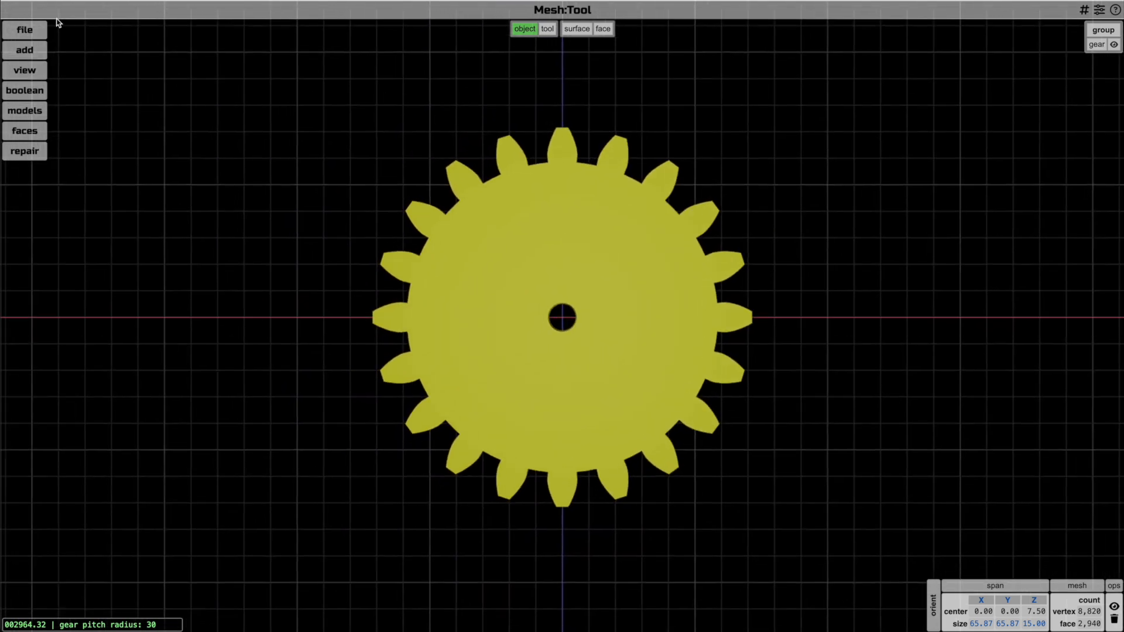
mouse_move(33, 61)
left_click(67, 77)
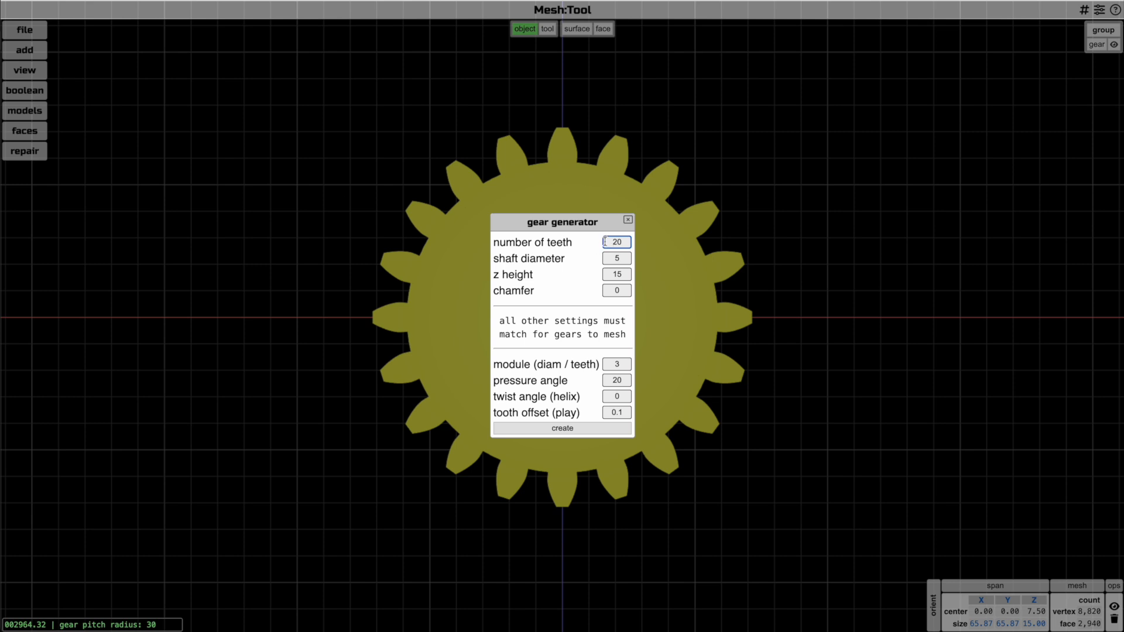
type("10")
left_click(613, 431)
Highlight the small gear's logged pitch radius and move that gear beside the large one, to about X 45.2, Y -0.2
double_click(152, 626)
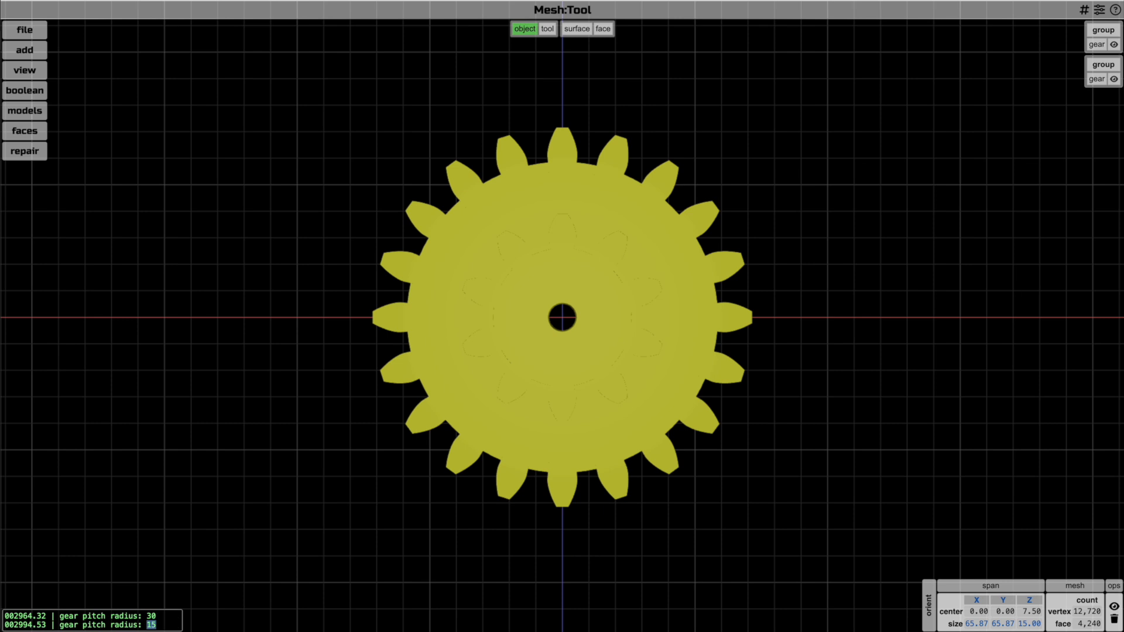
left_click(1097, 79)
left_click_drag(595, 309, 831, 305)
right_click_drag(1003, 417, 809, 407)
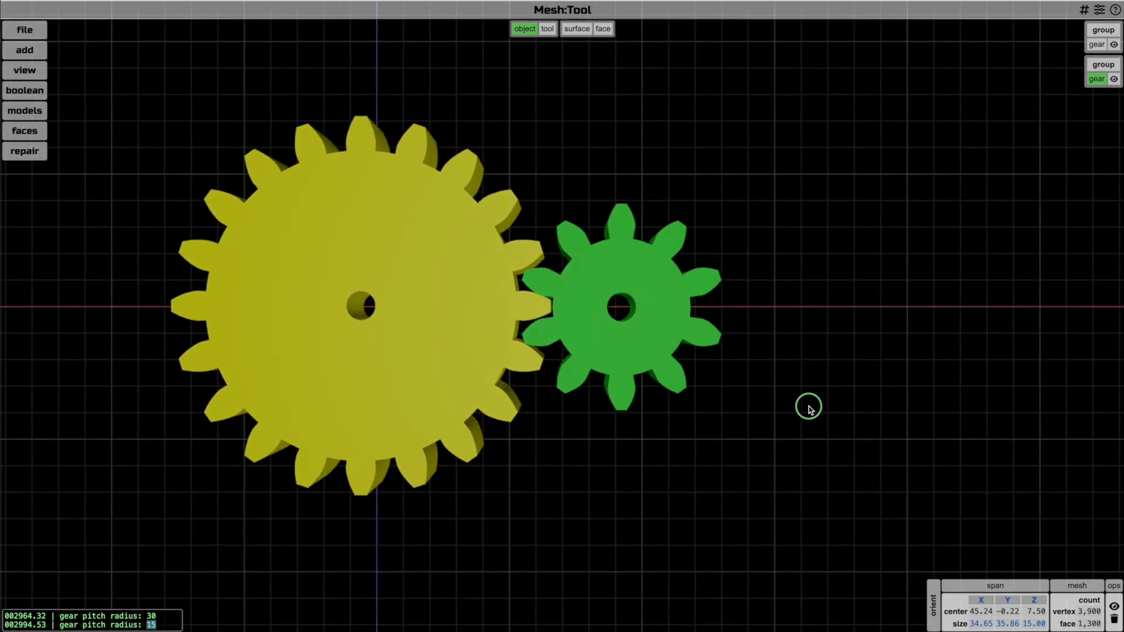
Nudge the small gear so its teeth align with the large gear, centred at about X 45.07, Y 0.13
left_click_drag(516, 529, 522, 432)
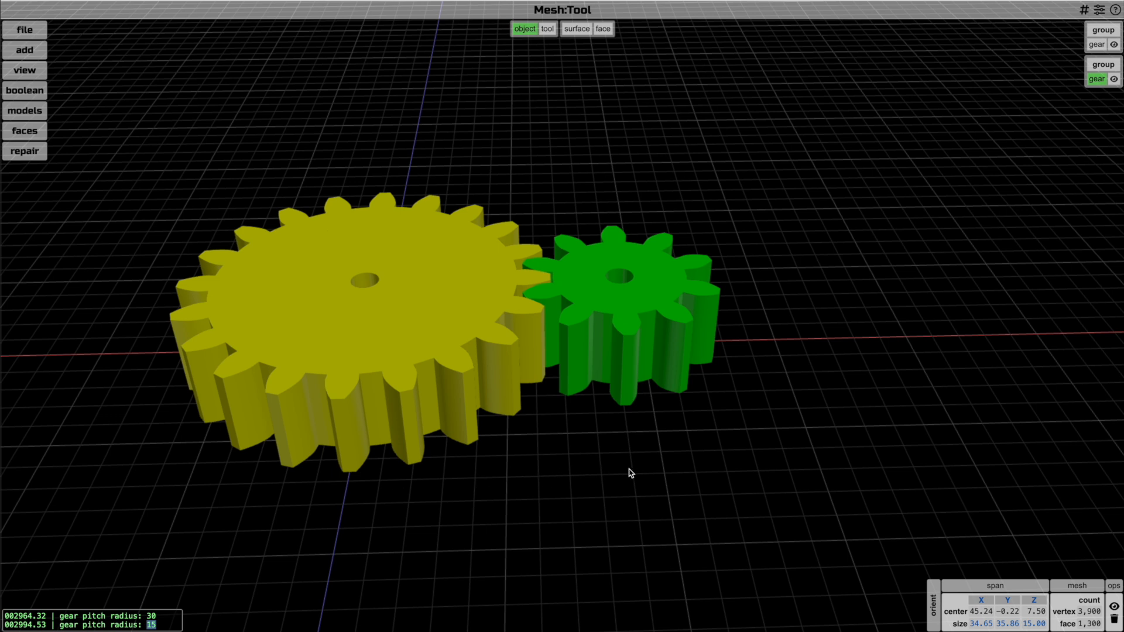
key("t")
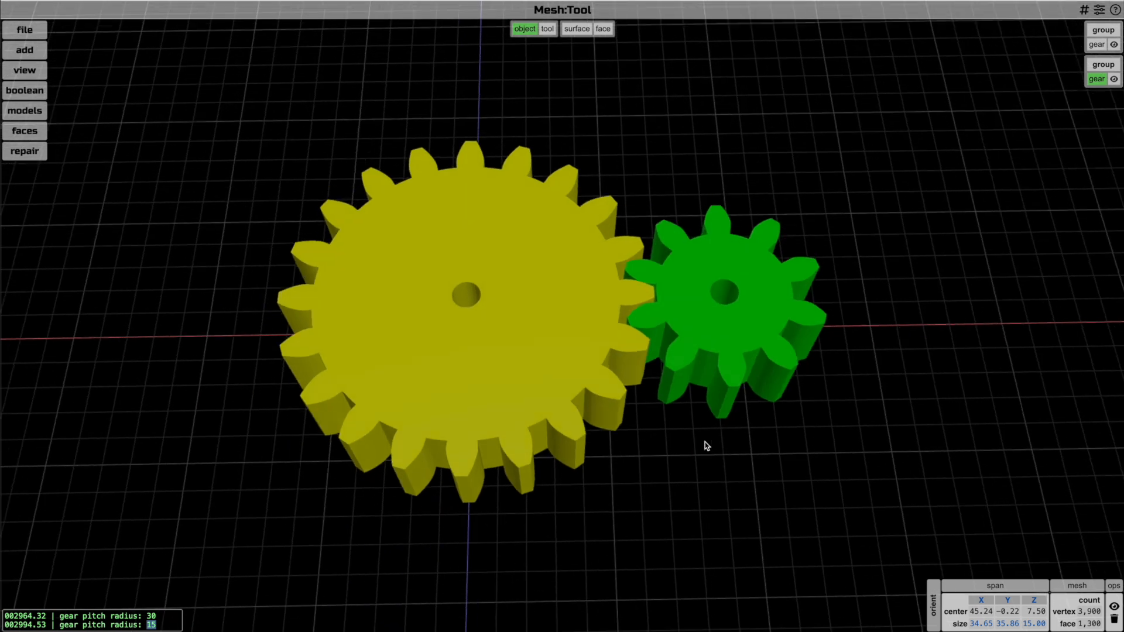
right_click_drag(836, 440, 779, 449)
scroll(779, 450, "up", 4)
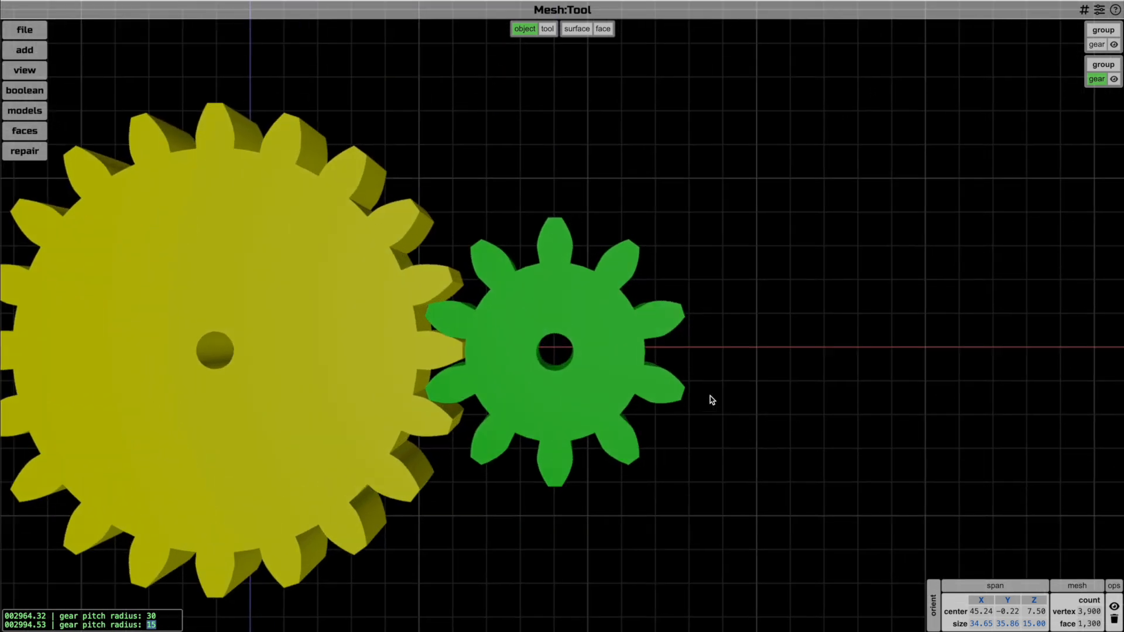
left_click_drag(634, 382, 630, 376)
Examine from above and at an angle how the teeth of the two gears mesh
scroll(873, 434, "down", 2)
left_click_drag(873, 434, 787, 462)
right_click_drag(787, 460, 864, 388)
left_click_drag(864, 387, 872, 367)
right_click_drag(872, 367, 863, 434)
scroll(864, 435, "down", 3)
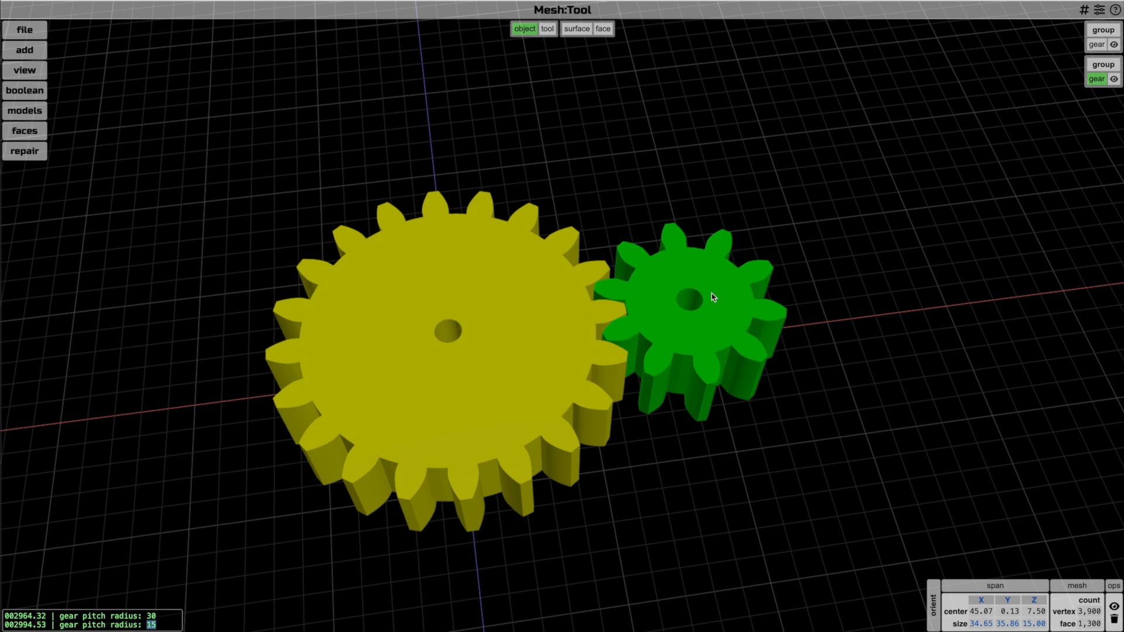
scroll(690, 306, "down", 5)
left_click_drag(671, 433, 625, 513)
key("t")
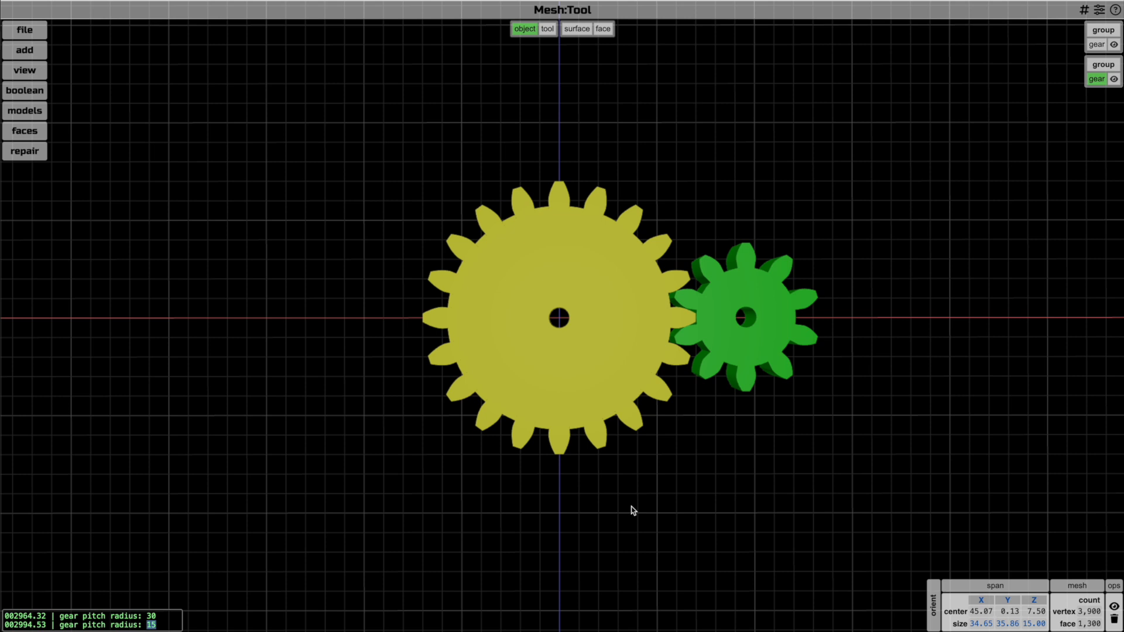
right_click_drag(632, 507, 535, 519)
scroll(531, 516, "up", 5)
left_click_drag(530, 515, 632, 420)
scroll(634, 419, "down", 2)
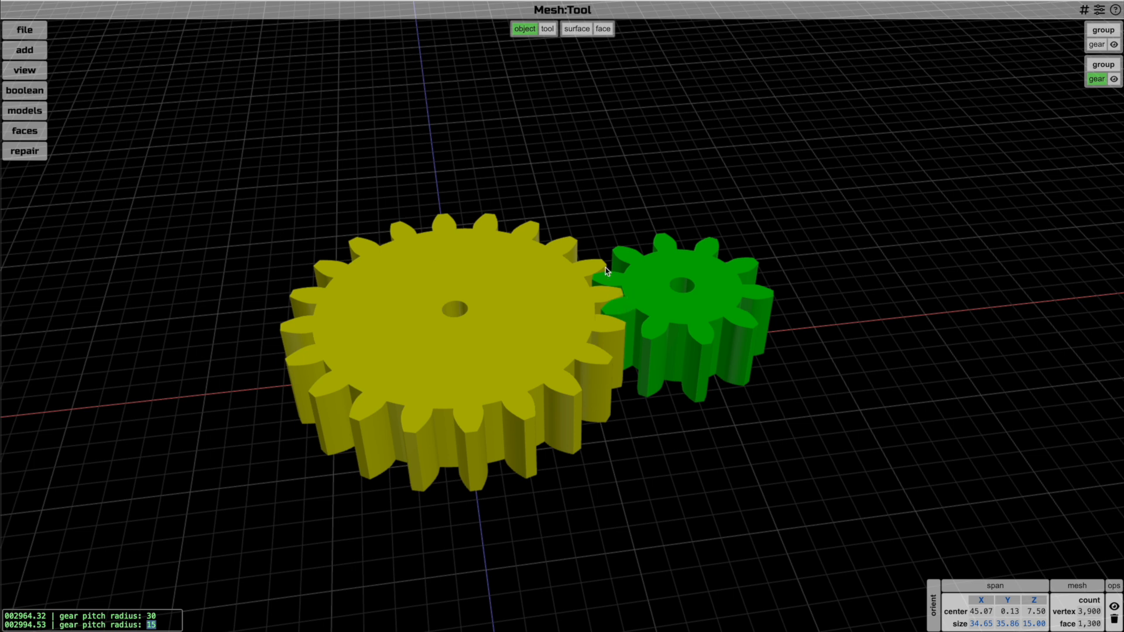
Check the tooth offset (play) setting in the gear generator without creating another gear
mouse_move(33, 71)
mouse_move(26, 51)
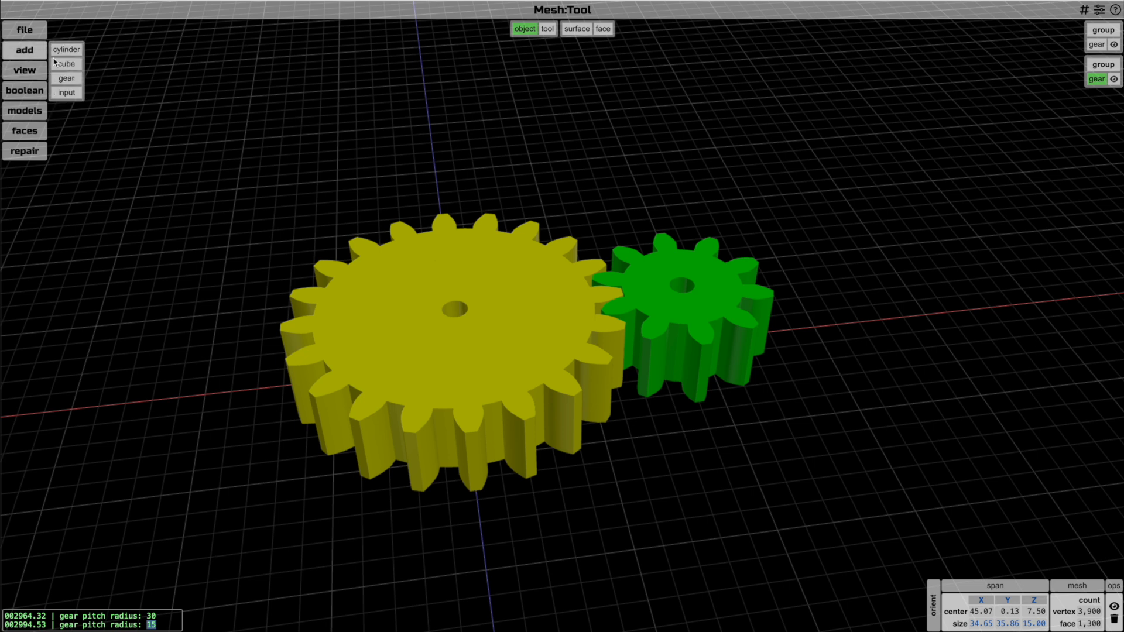
left_click(70, 79)
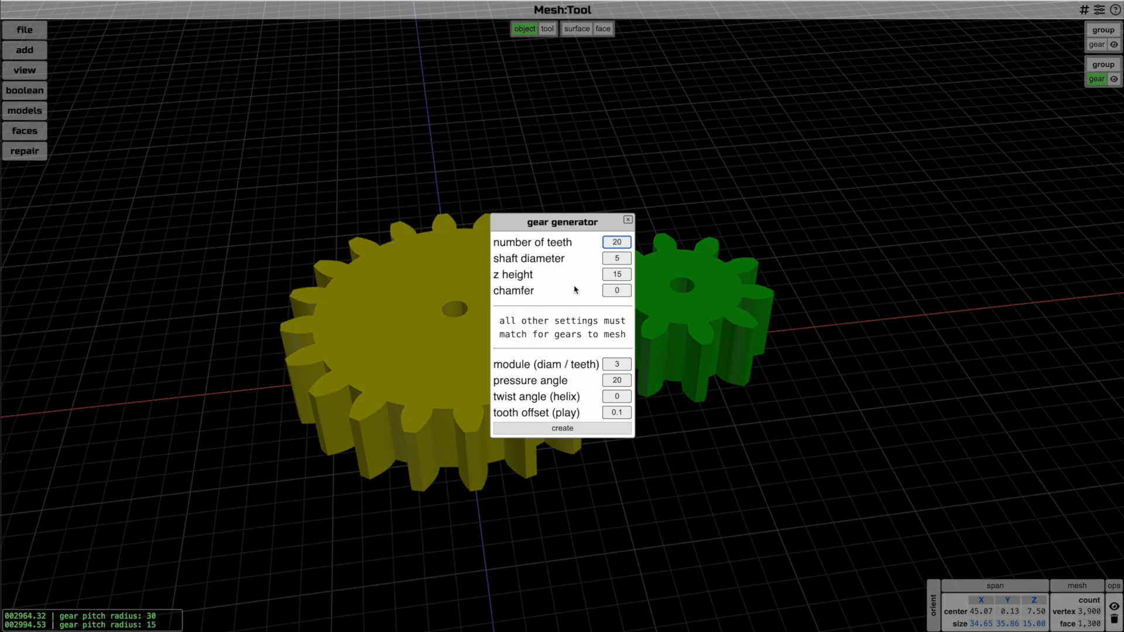
left_click(613, 412)
key("Escape")
Delete both gears to empty the workspace
key("ctrl+a")
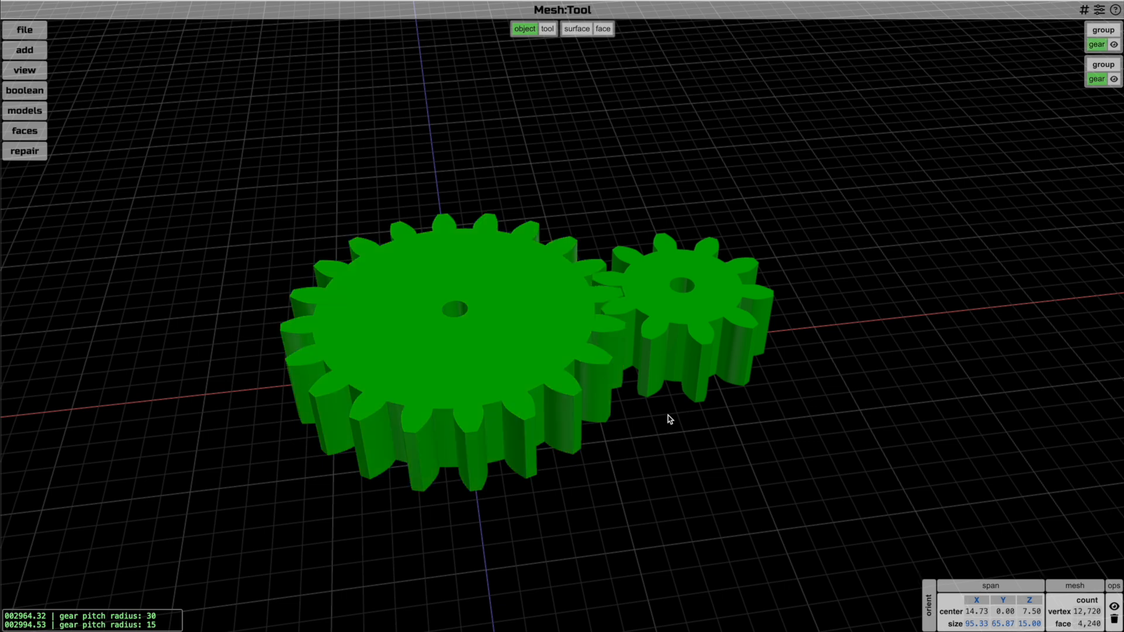
key("Delete")
key("t")
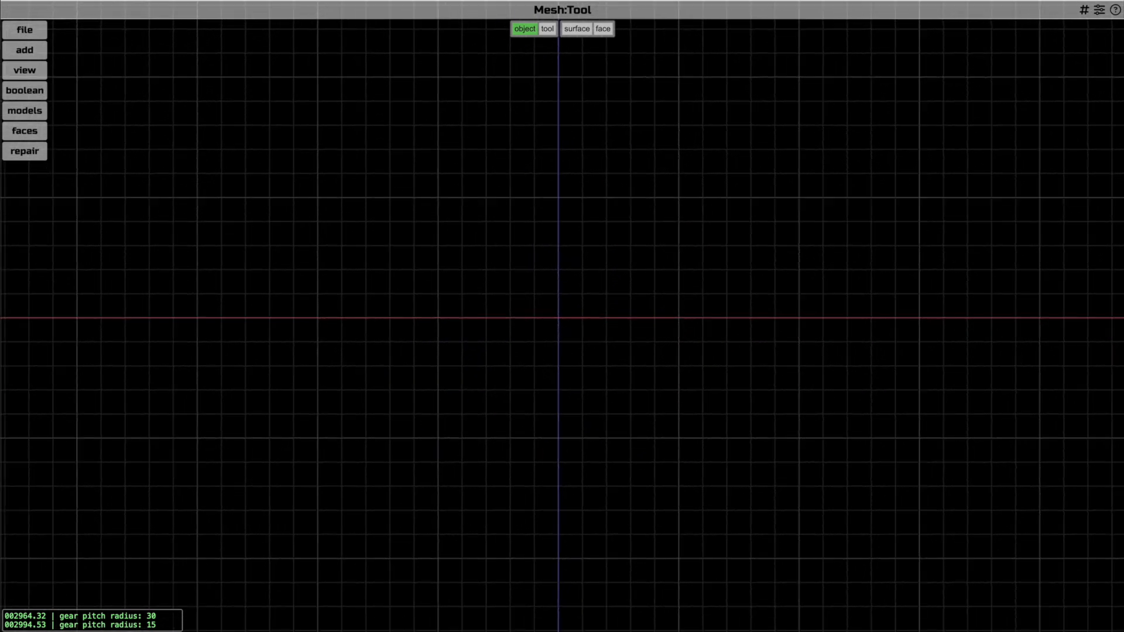
Generate a 20-tooth gear with a chamfer of 1 and inspect its bevelled edges
mouse_move(38, 51)
left_click(66, 78)
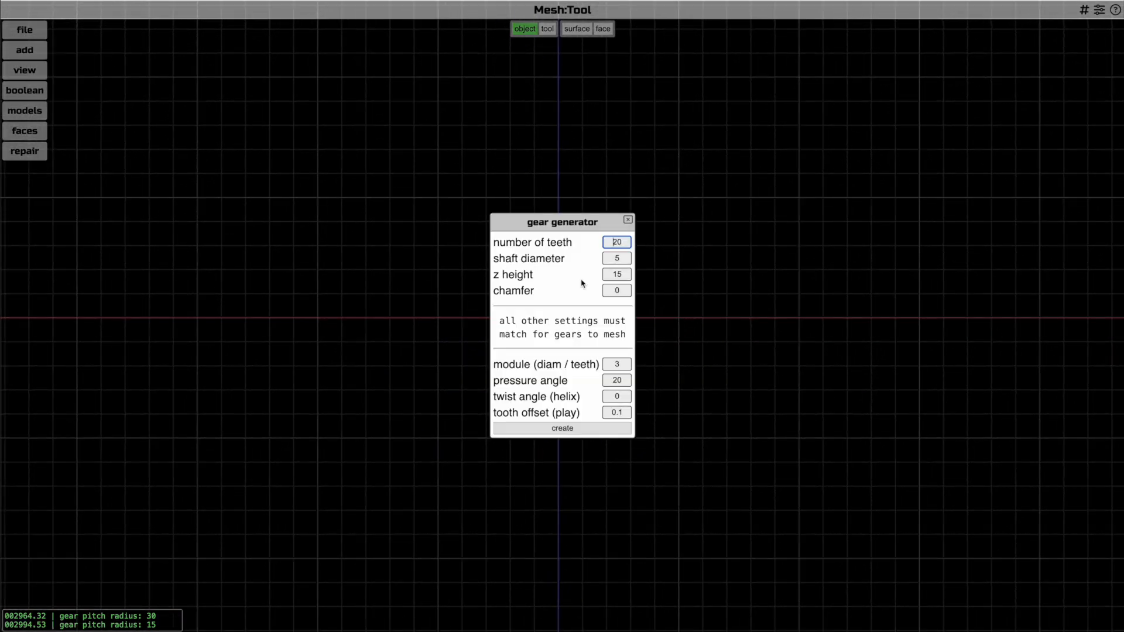
left_click(619, 291)
type("1")
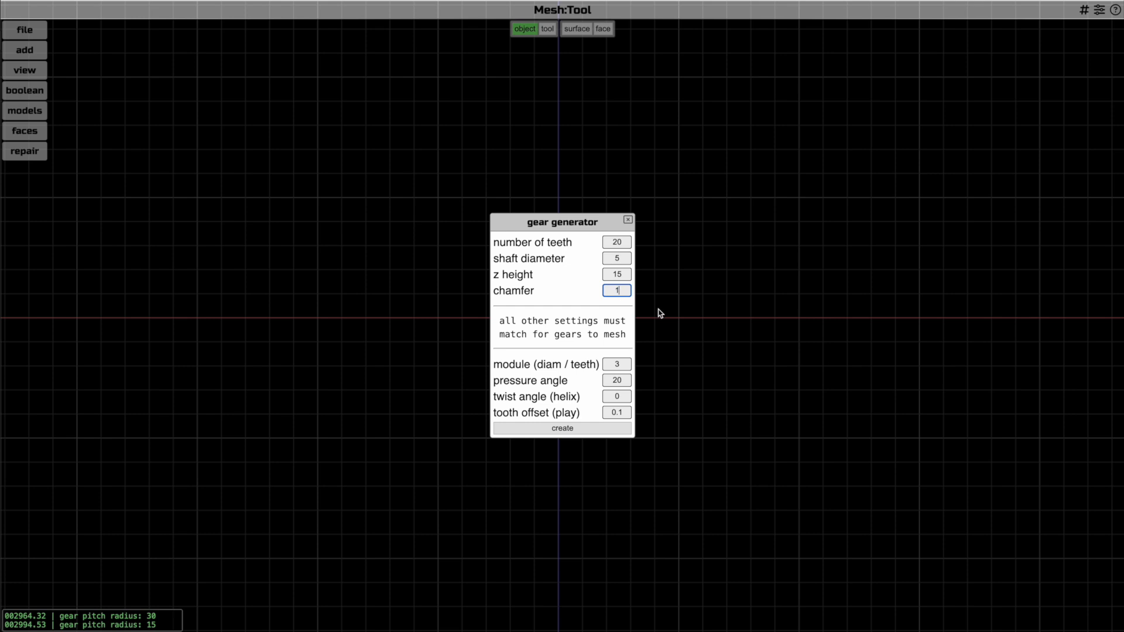
left_click(575, 431)
left_click_drag(580, 434, 610, 309)
scroll(582, 281, "up", 5)
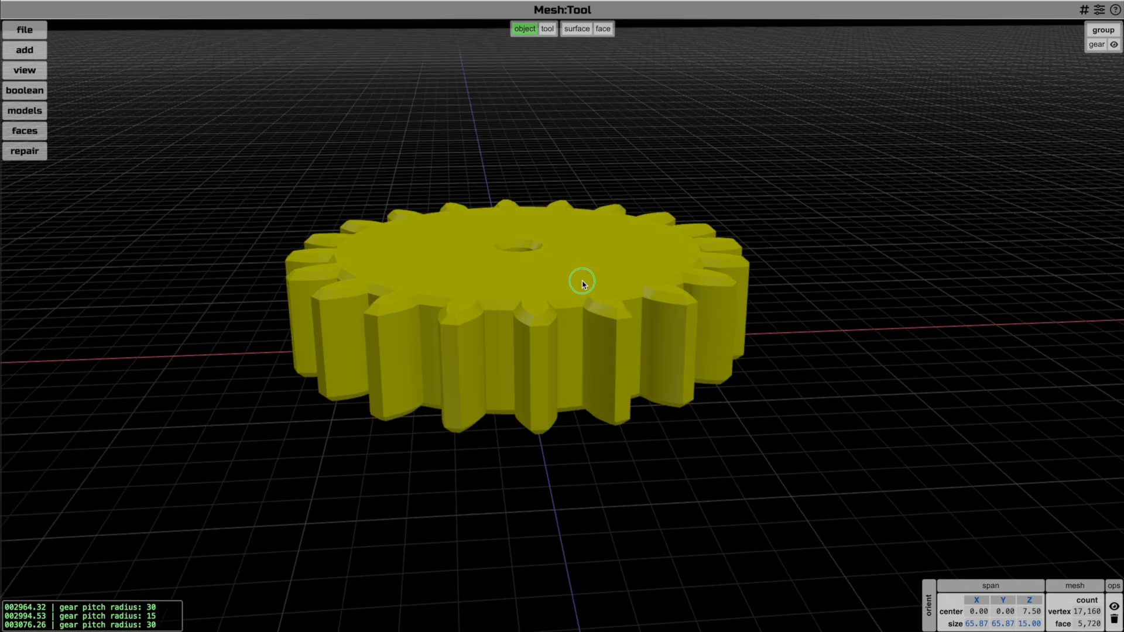
left_click_drag(610, 308, 575, 368)
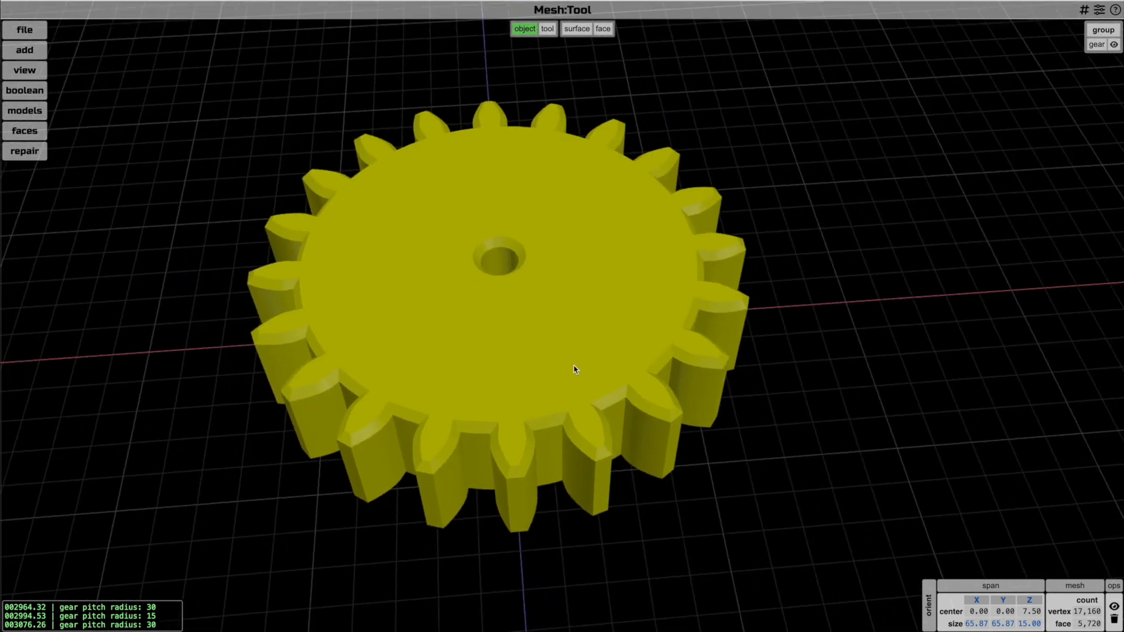
Replace the gear with a new 20-tooth gear that has a chamfer smaller than 1
key("Delete")
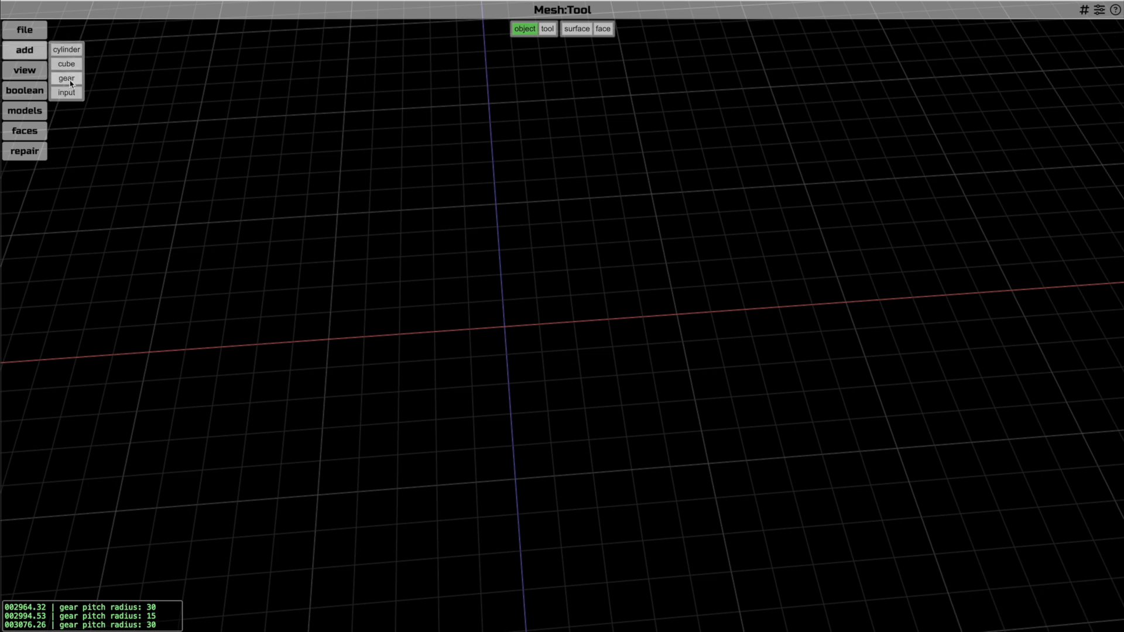
left_click(67, 80)
left_click(615, 290)
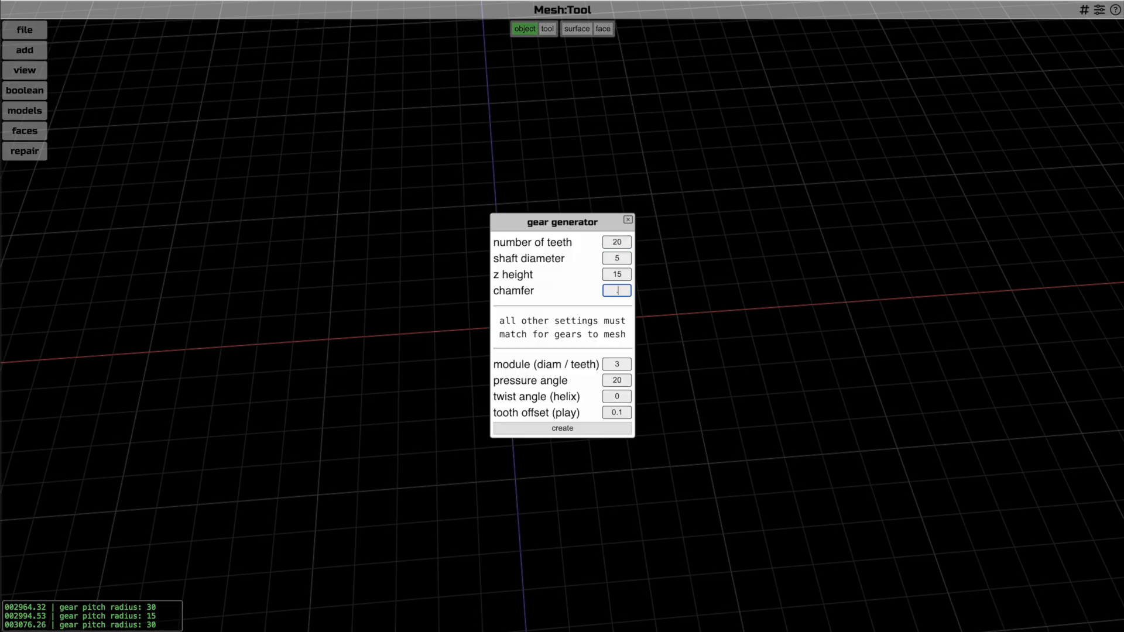
left_click(533, 428)
left_click_drag(610, 451, 667, 451)
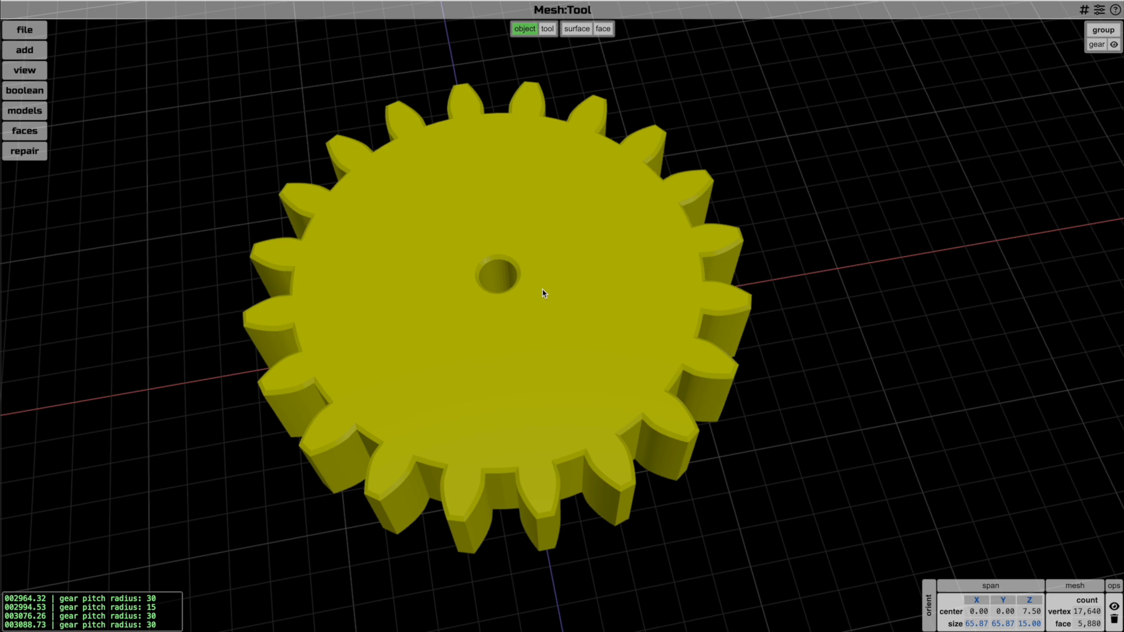
Replace the chamfered gear with an unchamfered 20-tooth gear whose shaft diameter is 0
key("Delete")
mouse_move(15, 49)
left_click(64, 78)
left_click(615, 261)
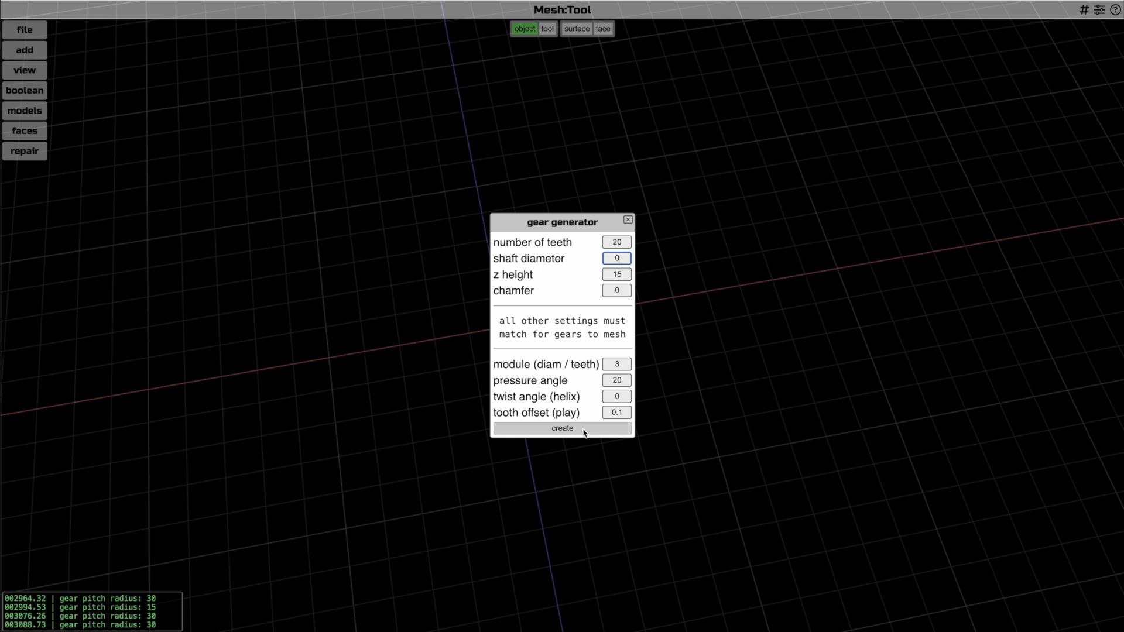
left_click(585, 429)
left_click(580, 387)
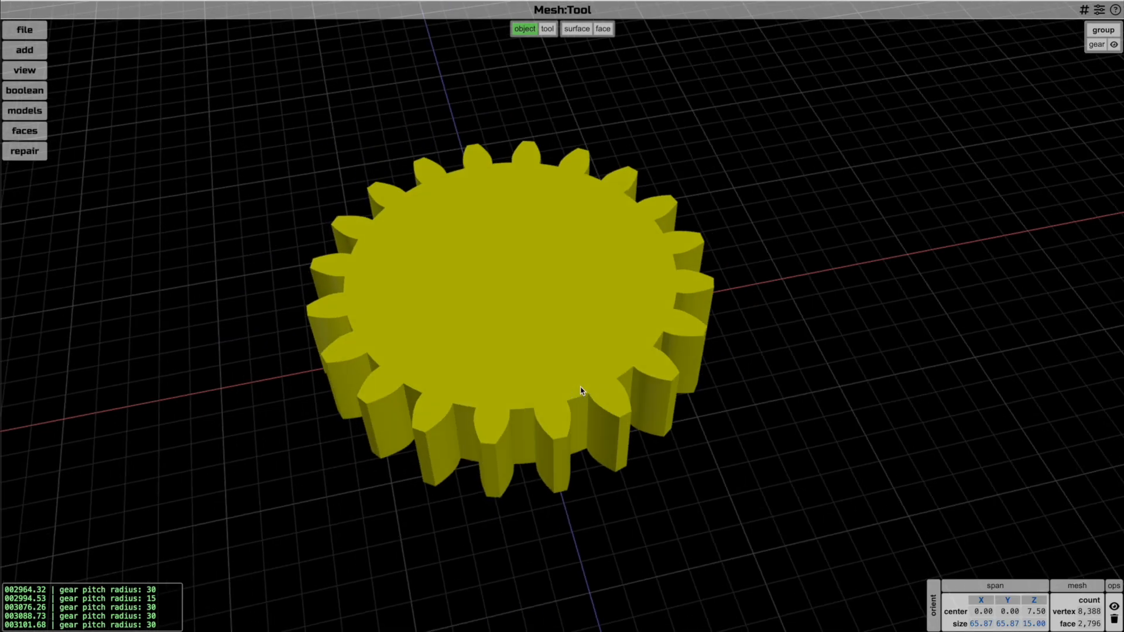
Replace the gear with a new 20-tooth helical gear that has a twist angle of 5 and a z height of 10
key("Delete")
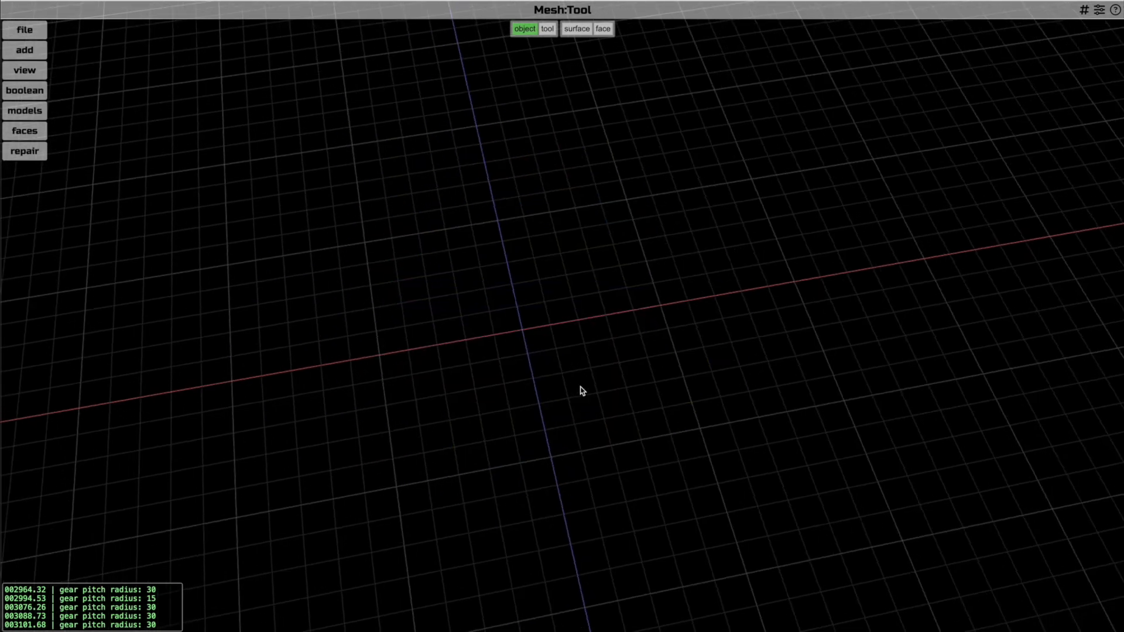
mouse_move(24, 49)
left_click(77, 78)
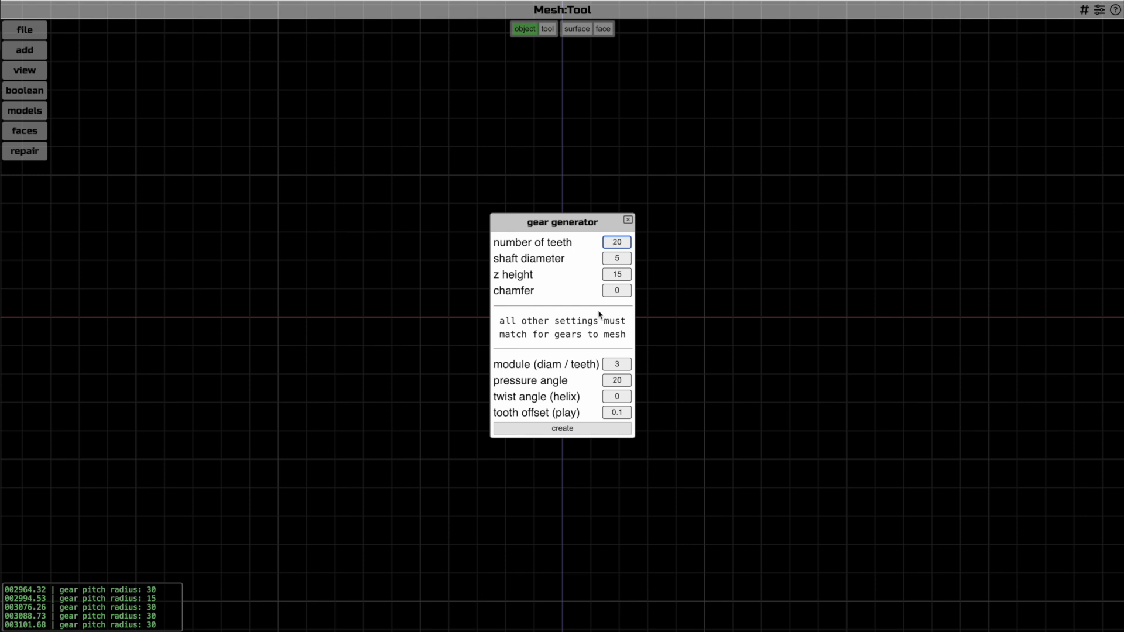
left_click(615, 397)
left_click(613, 397)
type("4")
double_click(620, 397)
type("5")
double_click(619, 275)
type("10")
left_click(610, 428)
left_click_drag(748, 392, 779, 348)
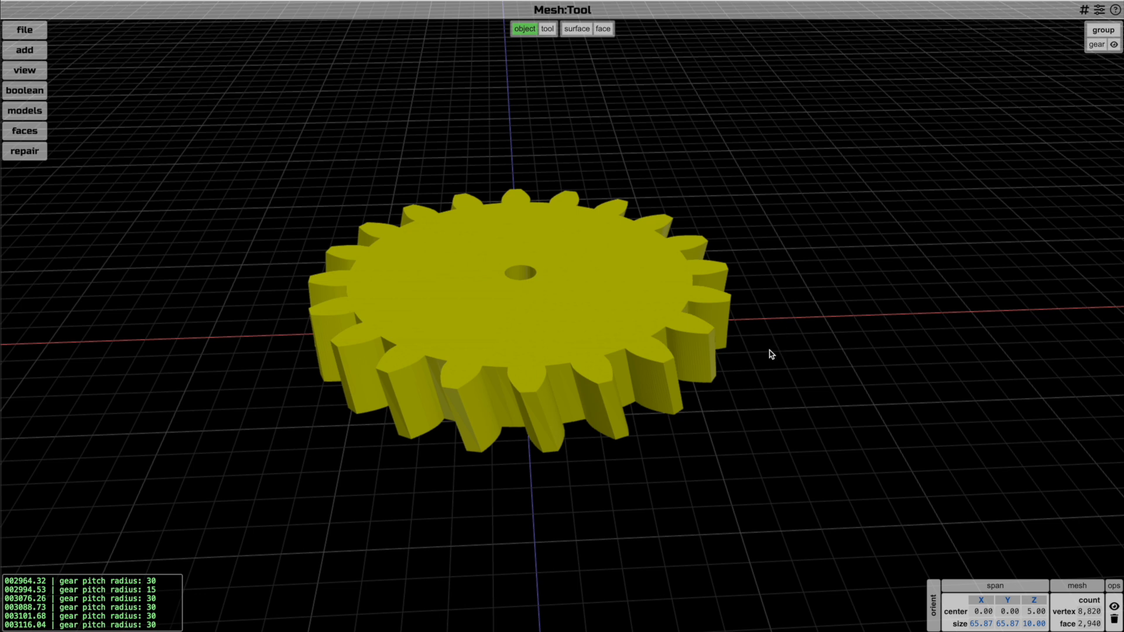
Duplicate the helical gear and stack the copy directly on top with its twist mirrored to form a herringbone pair
left_click(609, 326)
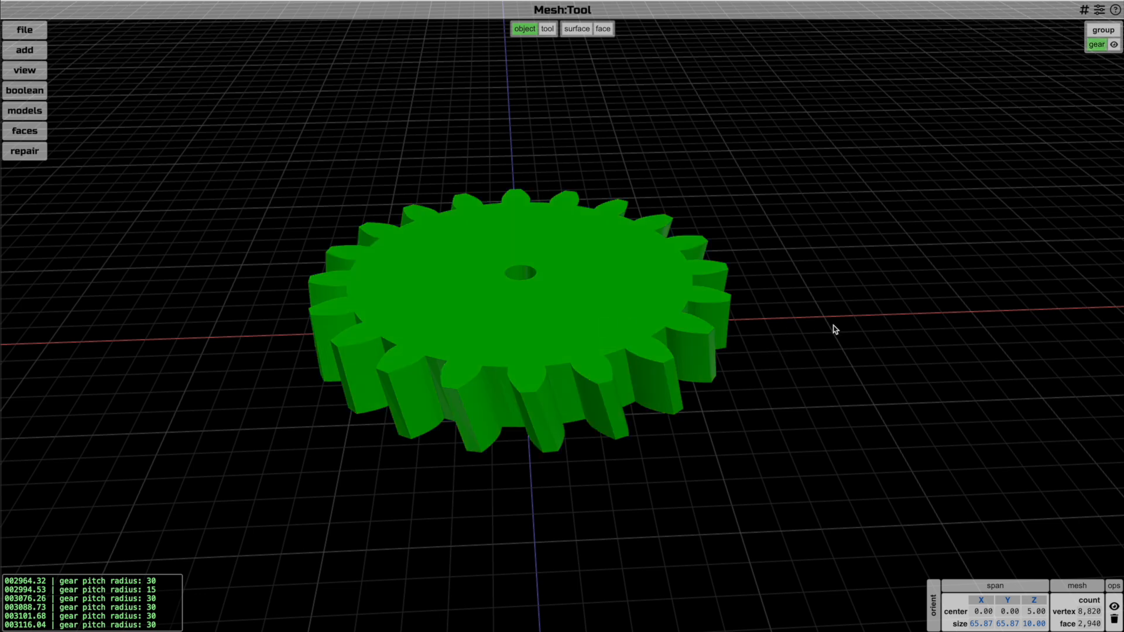
key("d")
left_click_drag(836, 329, 825, 295)
left_click_drag(823, 319, 817, 328)
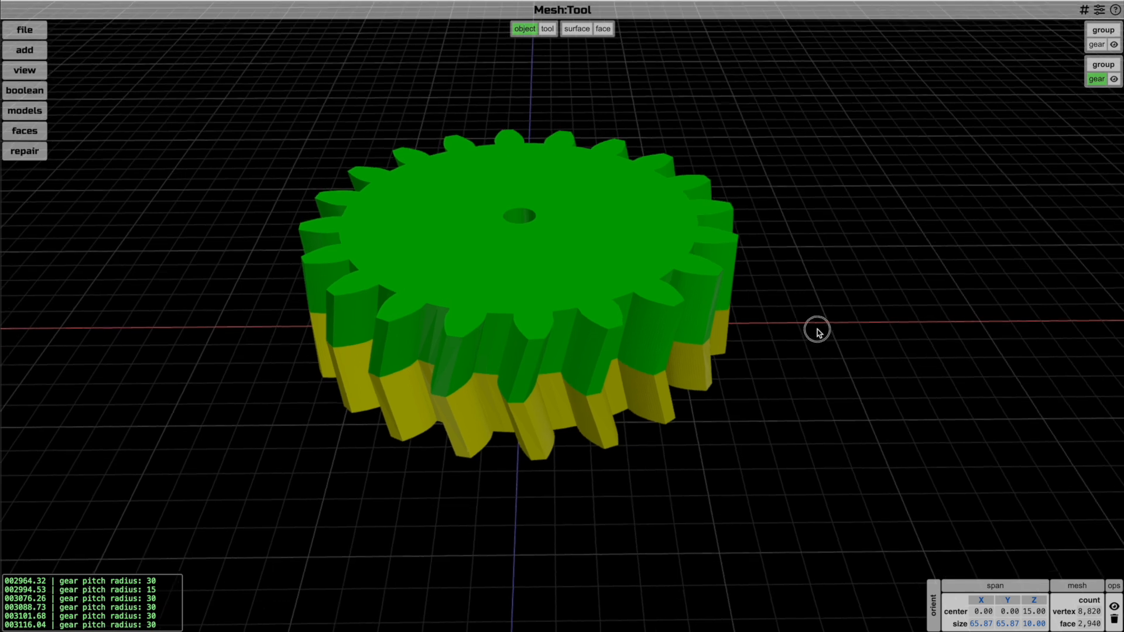
Union the two stacked gears and move the merged gear along X to about 69, clear of the originals
key("super+a")
mouse_move(34, 91)
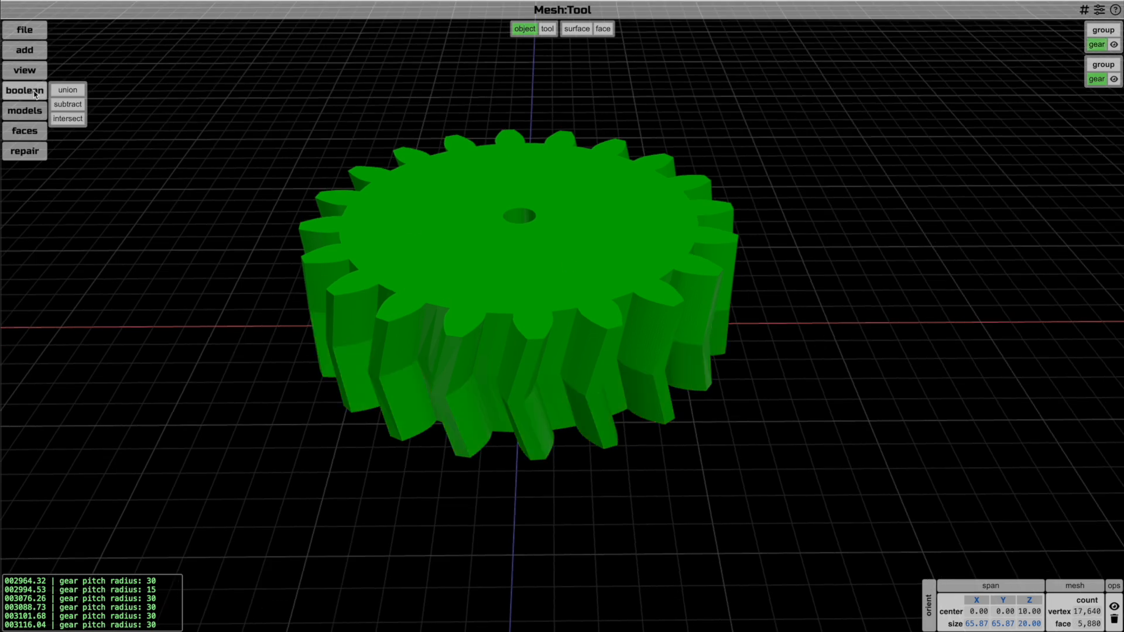
left_click(68, 90)
left_click_drag(478, 261, 856, 253)
right_click_drag(857, 252, 629, 261)
left_click_drag(646, 276, 682, 277)
Delete the two original stacked gears and keep only the merged herringbone gear
left_click(390, 293)
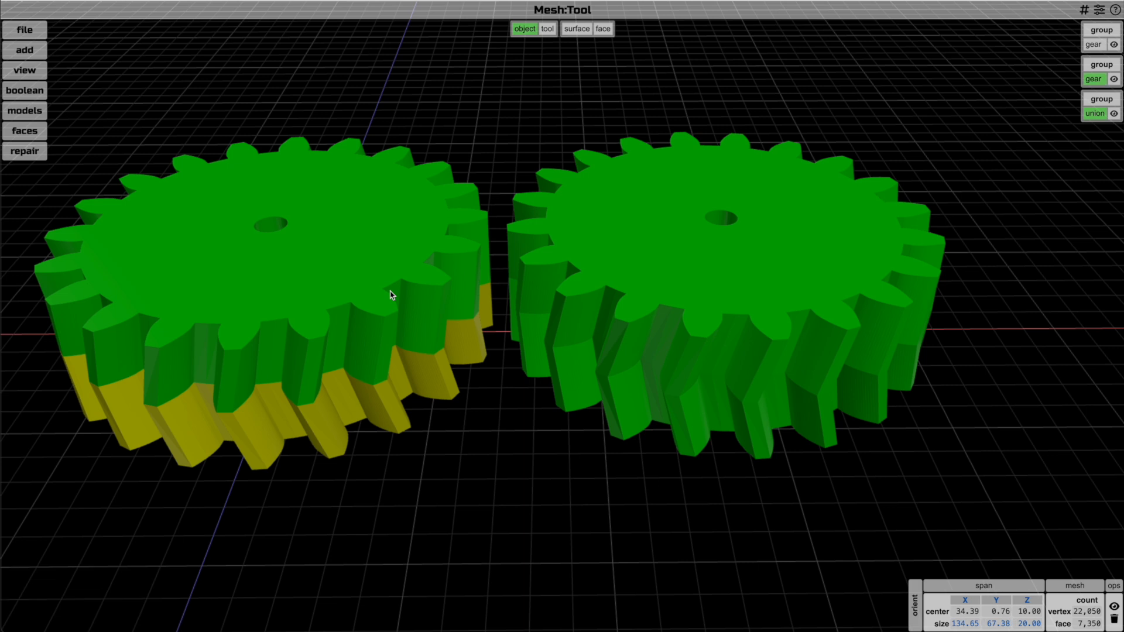
key("Escape")
left_click(391, 292)
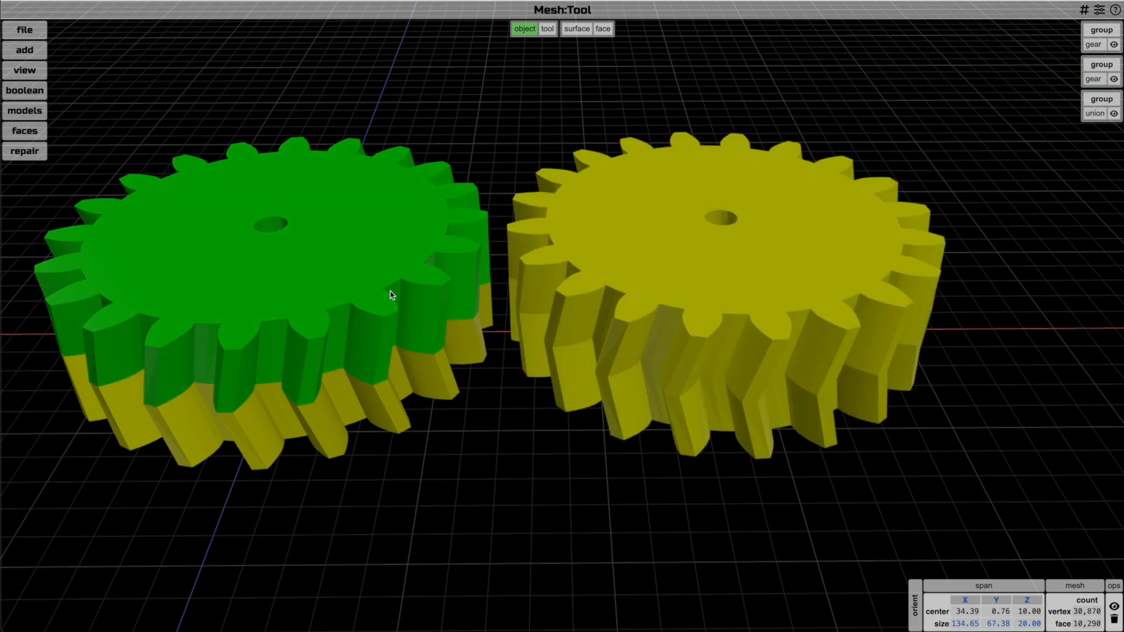
left_click(393, 388)
key("h")
key("Delete")
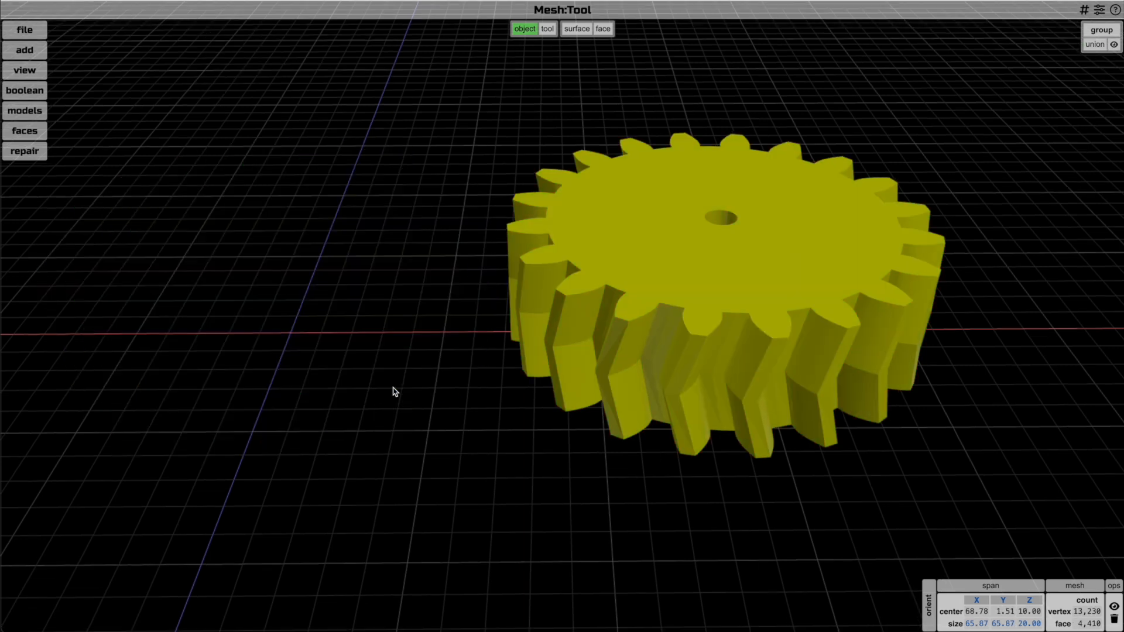
Center the merged herringbone gear at the origin and select it
key("c")
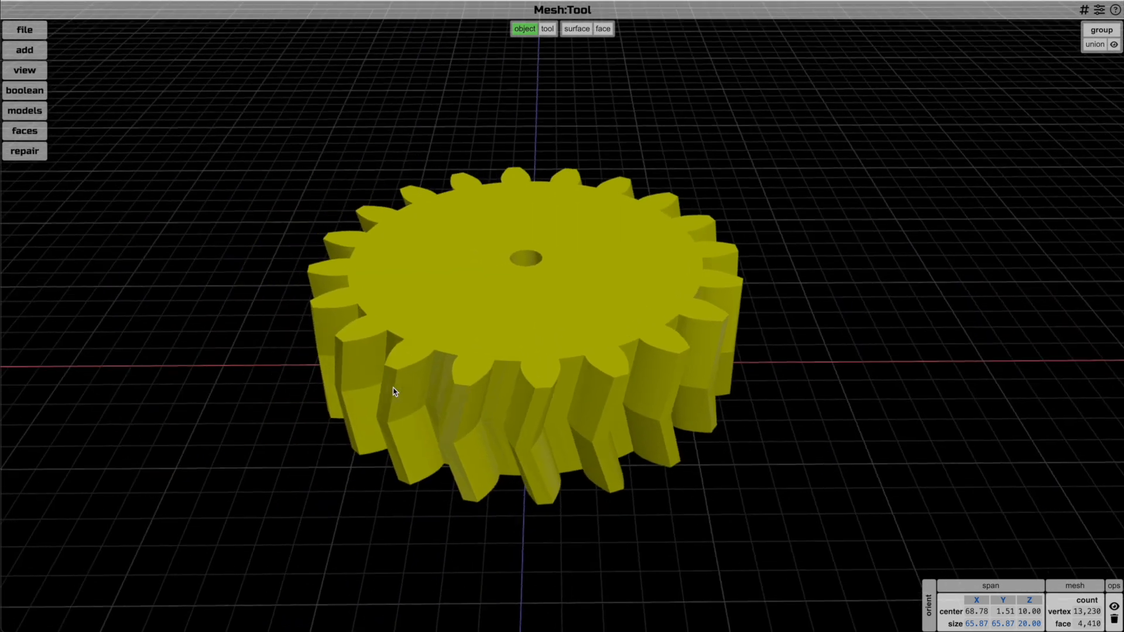
left_click_drag(559, 357, 550, 328)
left_click(550, 330)
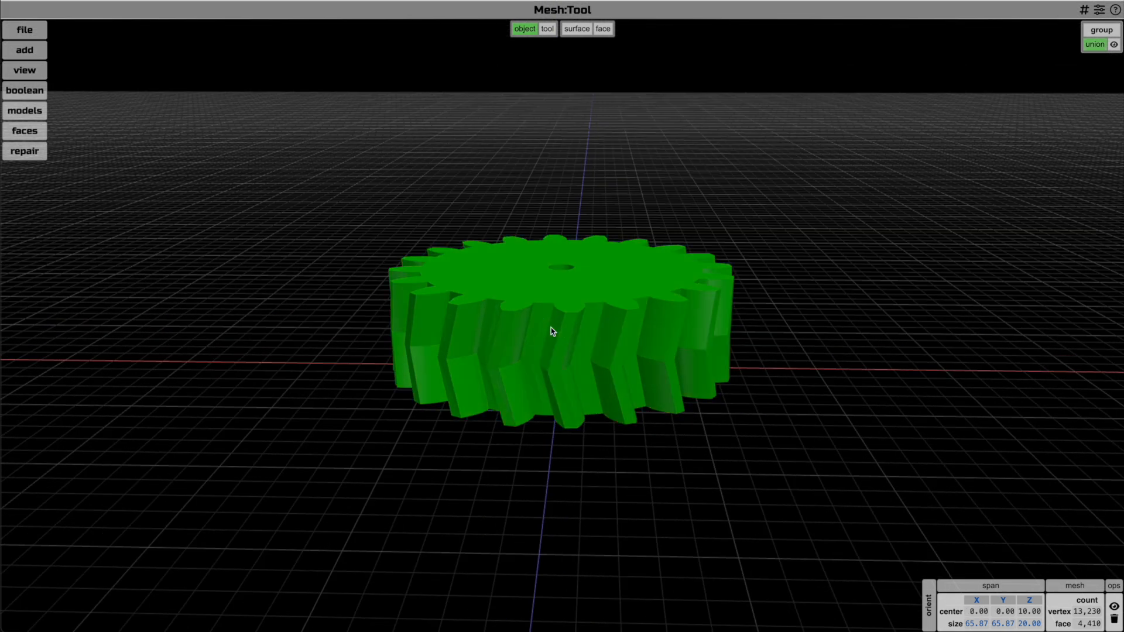
left_click(1030, 624)
left_click(1029, 626)
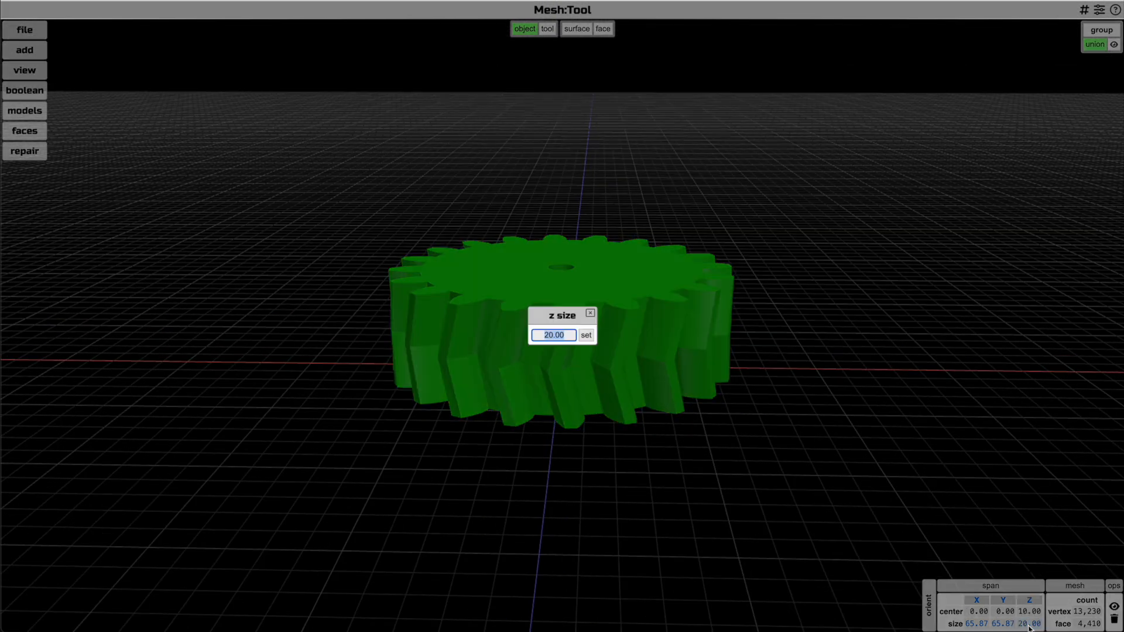
key("Escape")
Exclude X and Y from the scaling and set the herringbone gear's z size to 10
left_click(1034, 600)
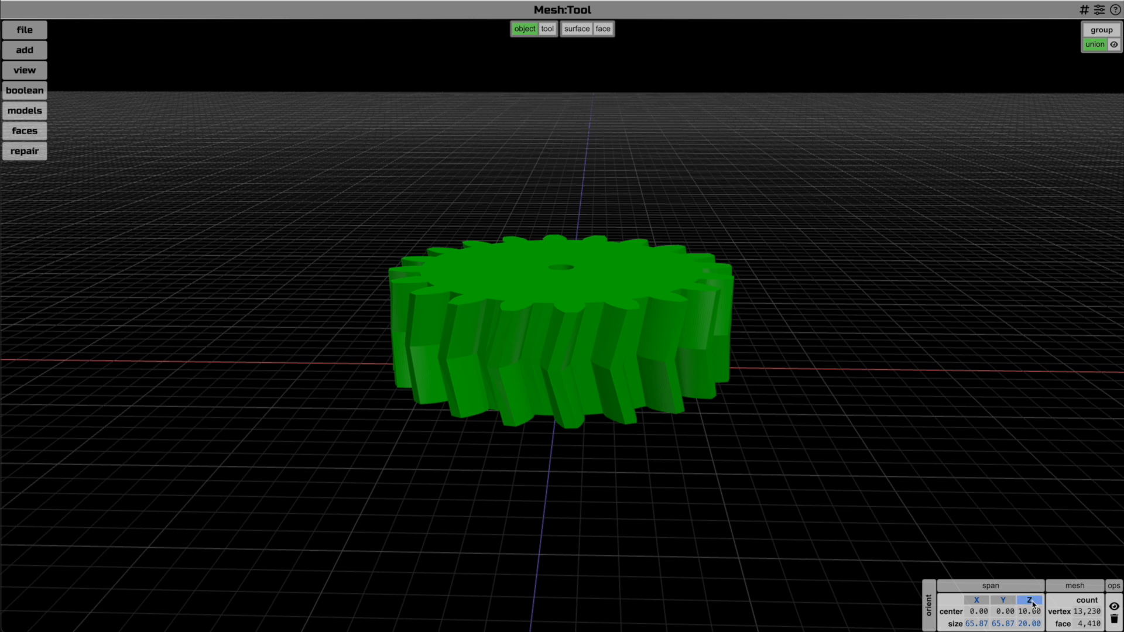
left_click(1005, 600)
left_click(980, 603)
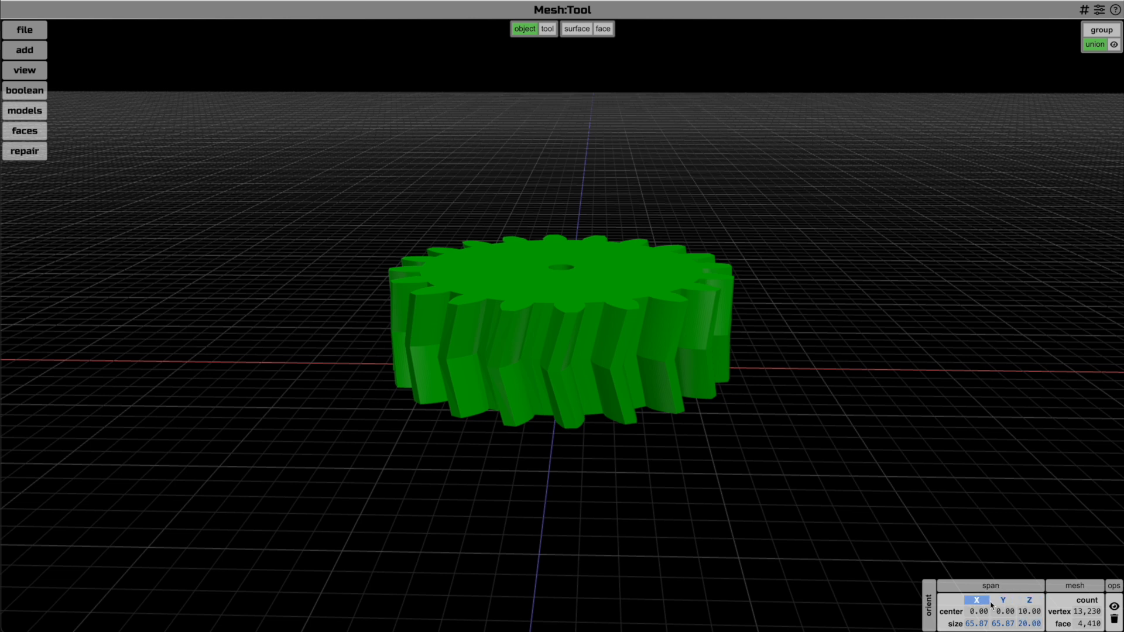
left_click(1029, 624)
type("10")
key("Return")
Deselect the flattened herringbone gear and examine its V-shaped teeth from several angles
left_click(553, 496)
left_click_drag(557, 494, 507, 376)
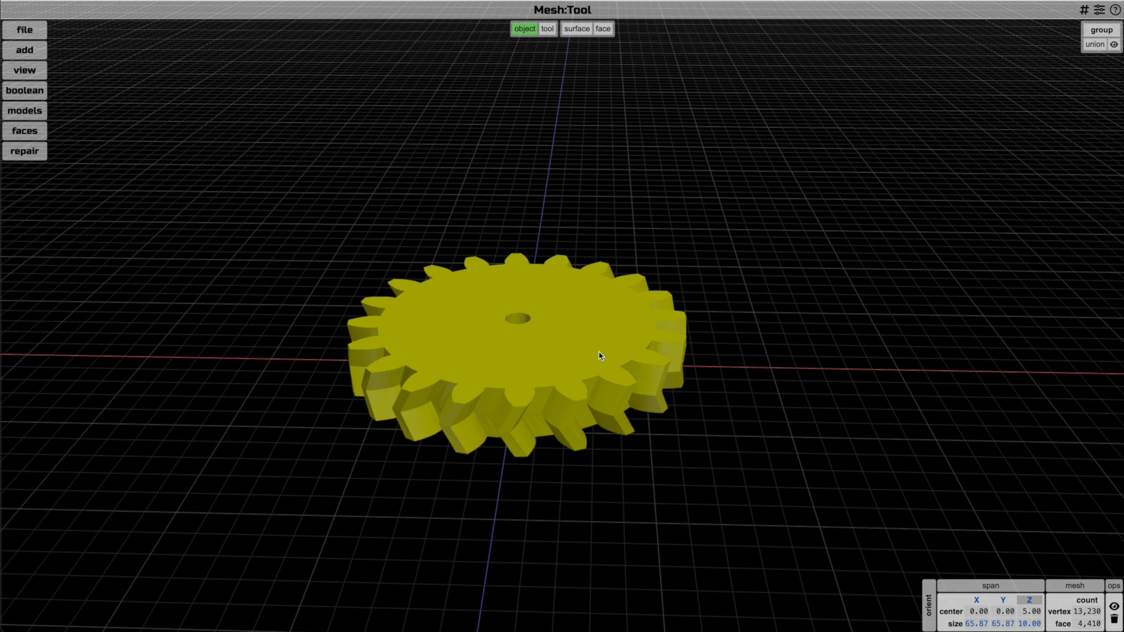
left_click_drag(731, 427, 662, 405)
scroll(644, 417, "up", 2)
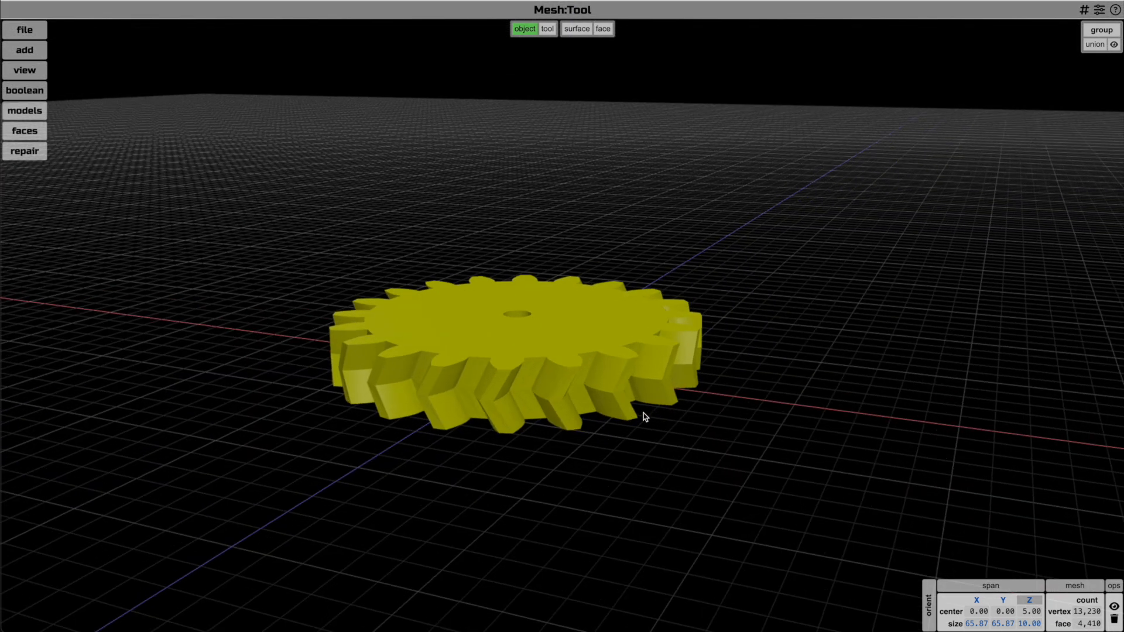
key("t")
left_click_drag(645, 417, 645, 288)
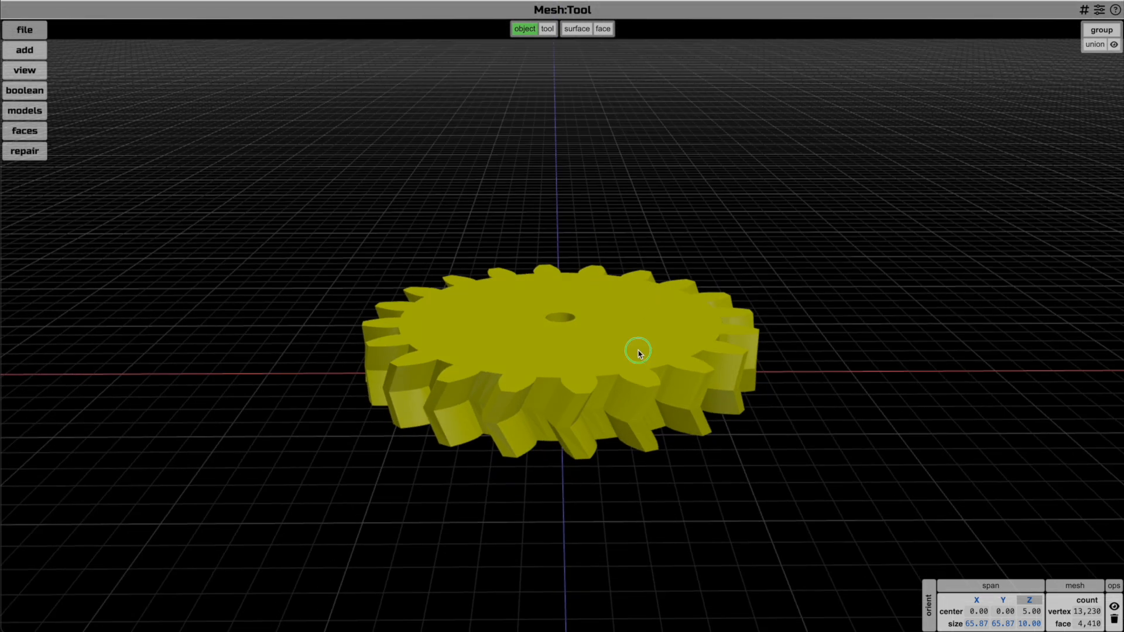
Review the gear generator's settings and close it without creating a gear
mouse_move(36, 52)
left_click(68, 79)
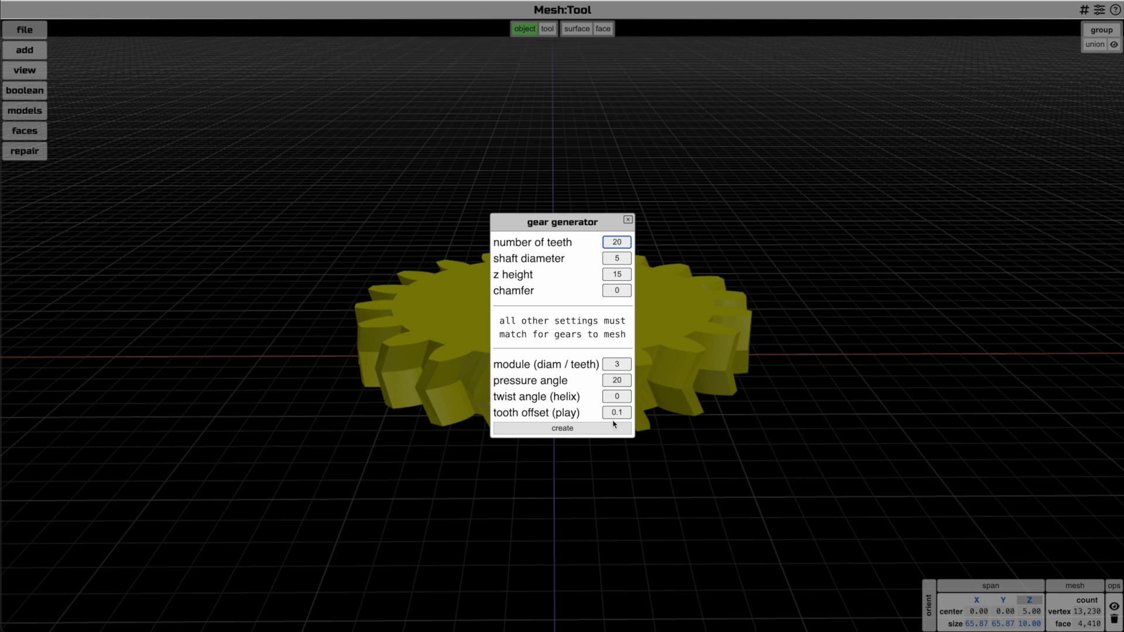
key("Escape")
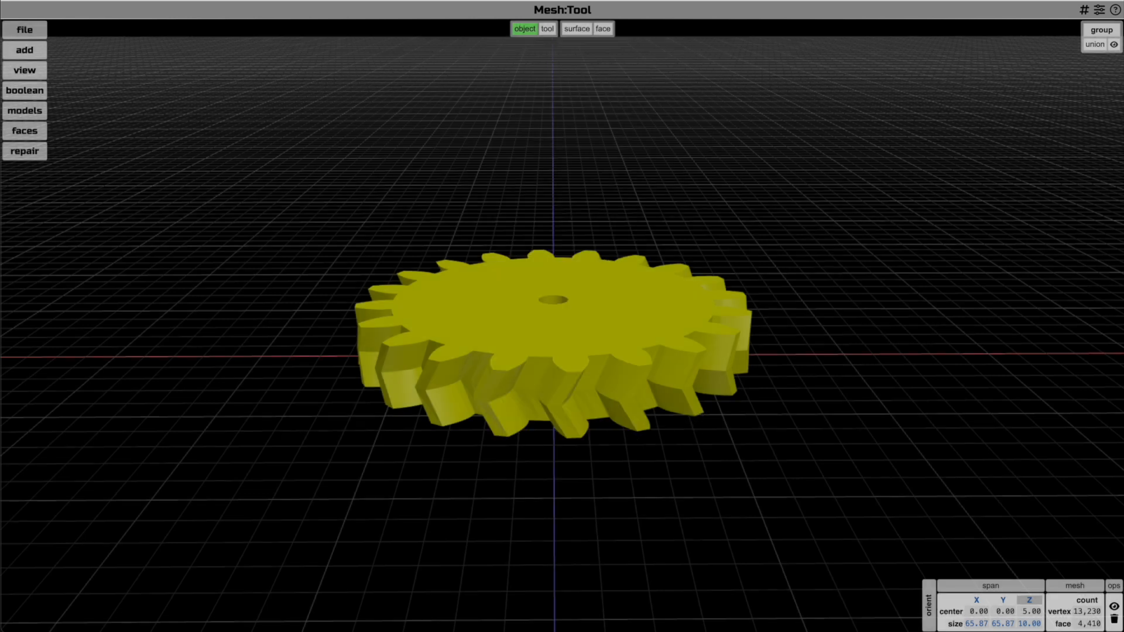
scroll(679, 430, "up", 2)
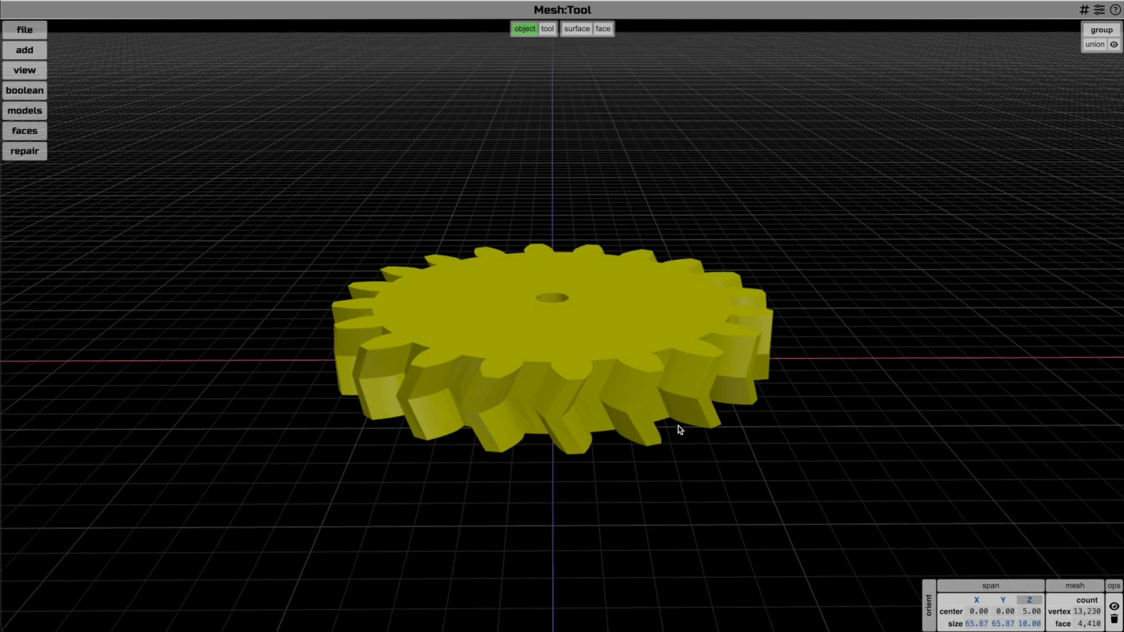
scroll(680, 429, "down", 2)
Replace the herringbone gear with a default 20-tooth gear with shaft diameter 5 and z height 15, and inspect it
key("Delete")
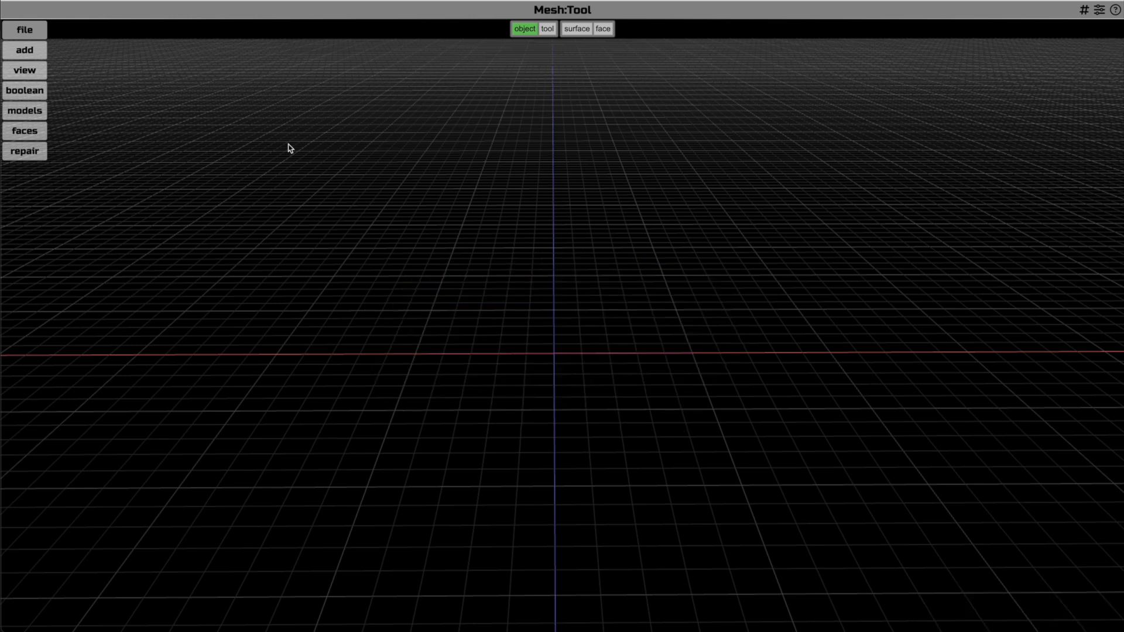
mouse_move(25, 49)
left_click(80, 86)
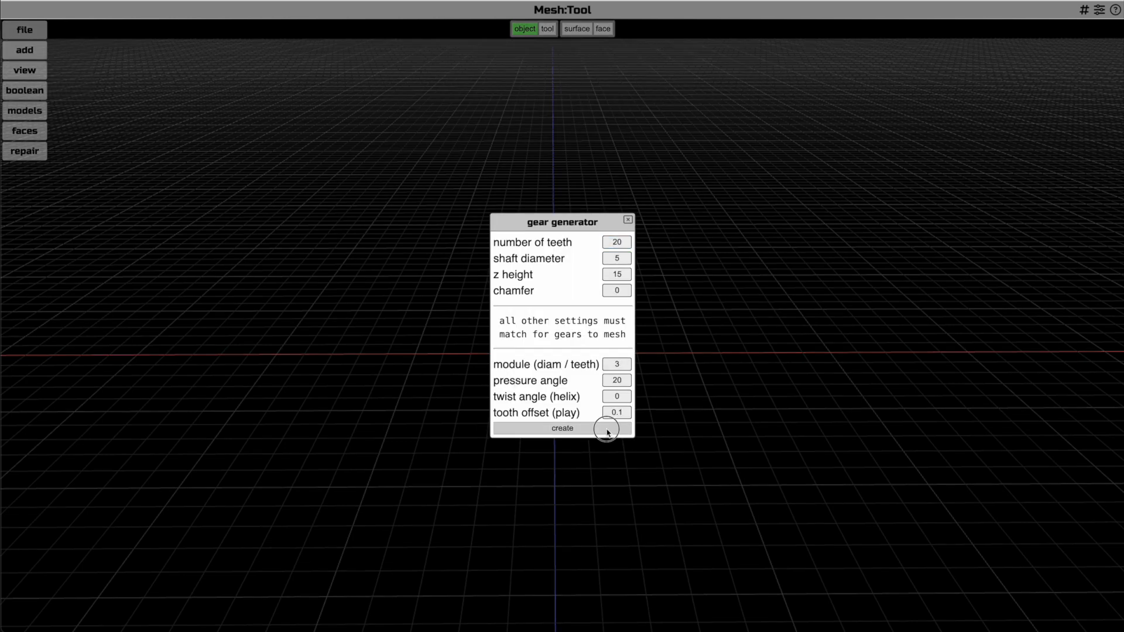
left_click(605, 428)
left_click_drag(605, 338, 615, 354)
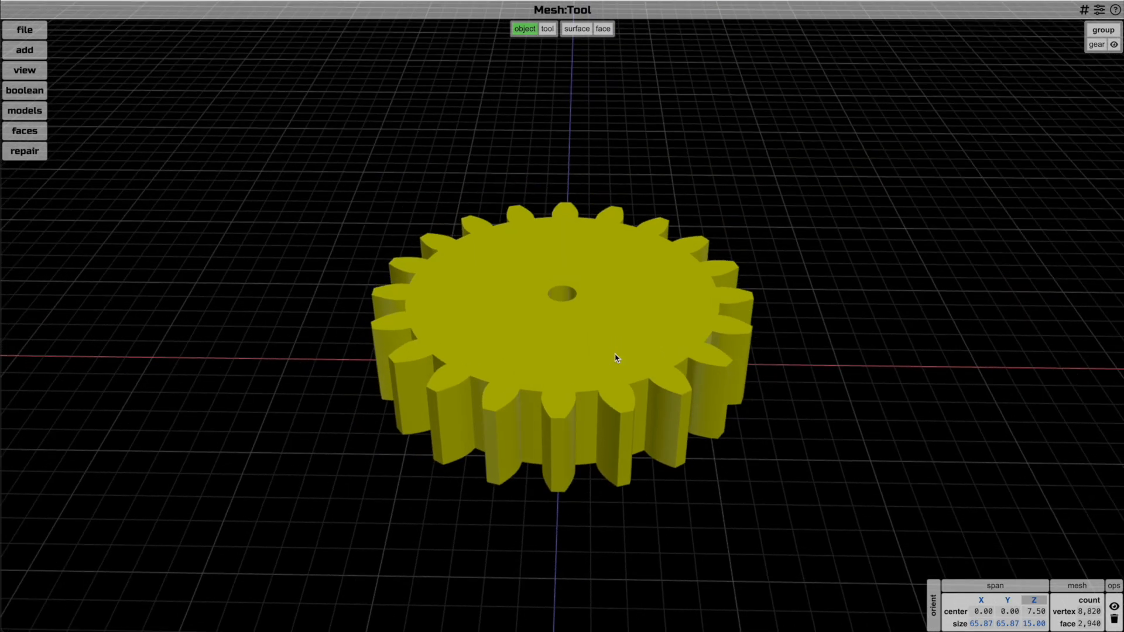
left_click_drag(615, 354, 613, 359)
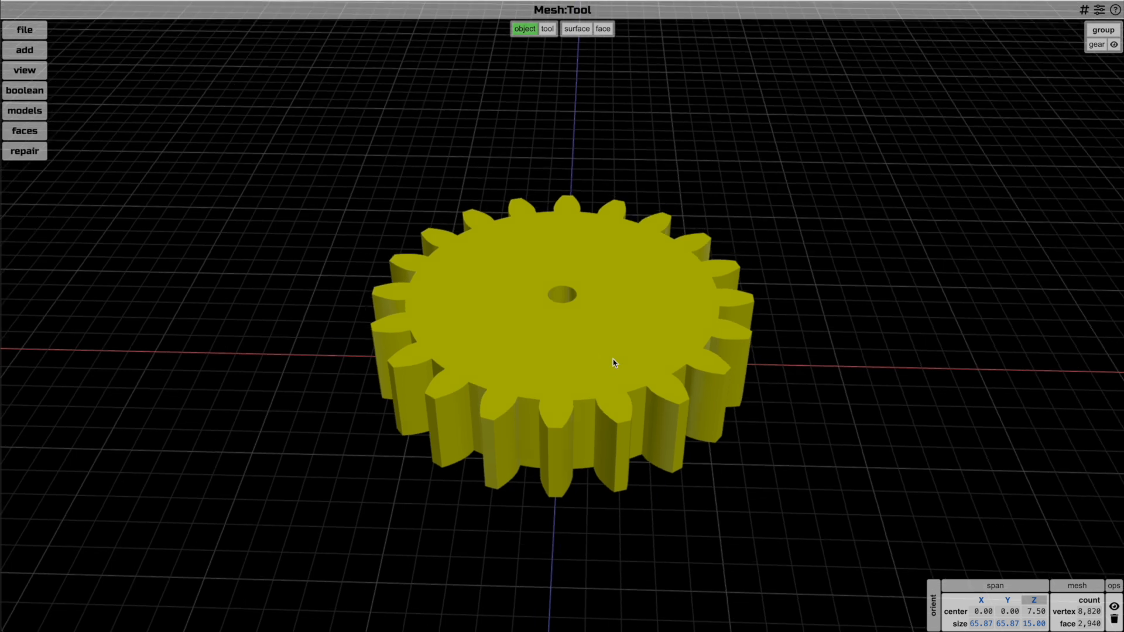
left_click_drag(615, 363, 581, 343)
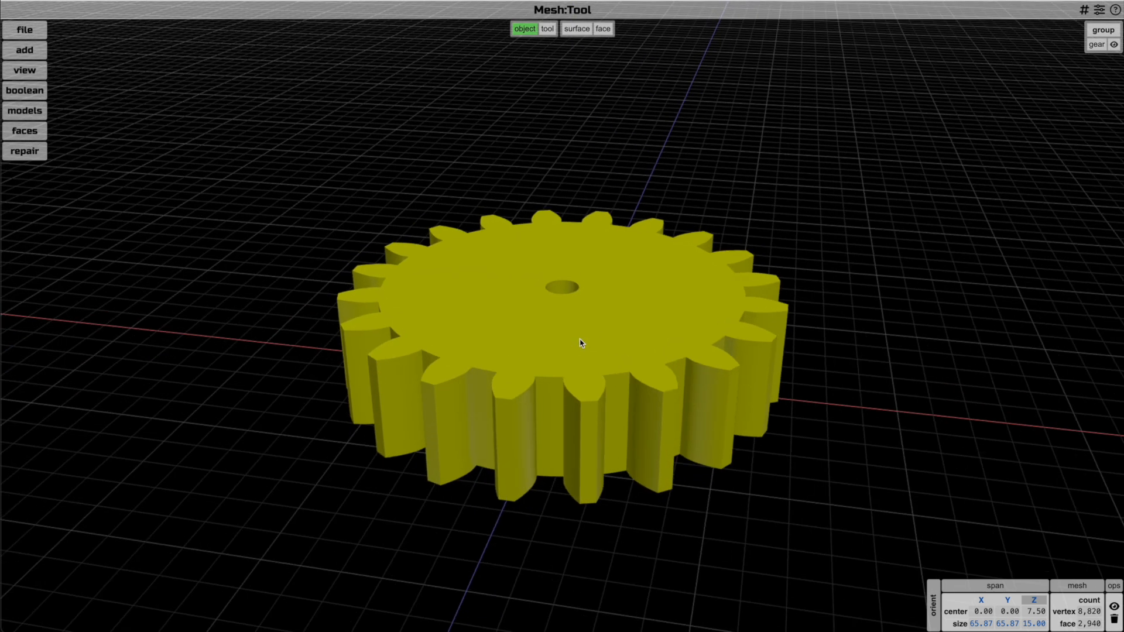
left_click_drag(824, 272, 811, 296)
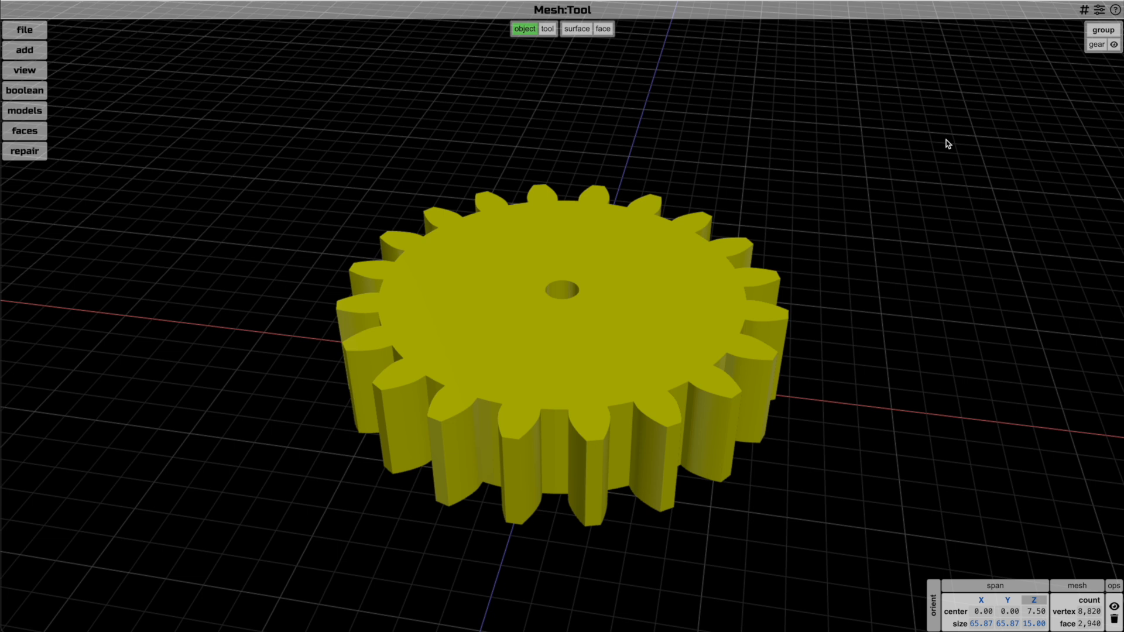